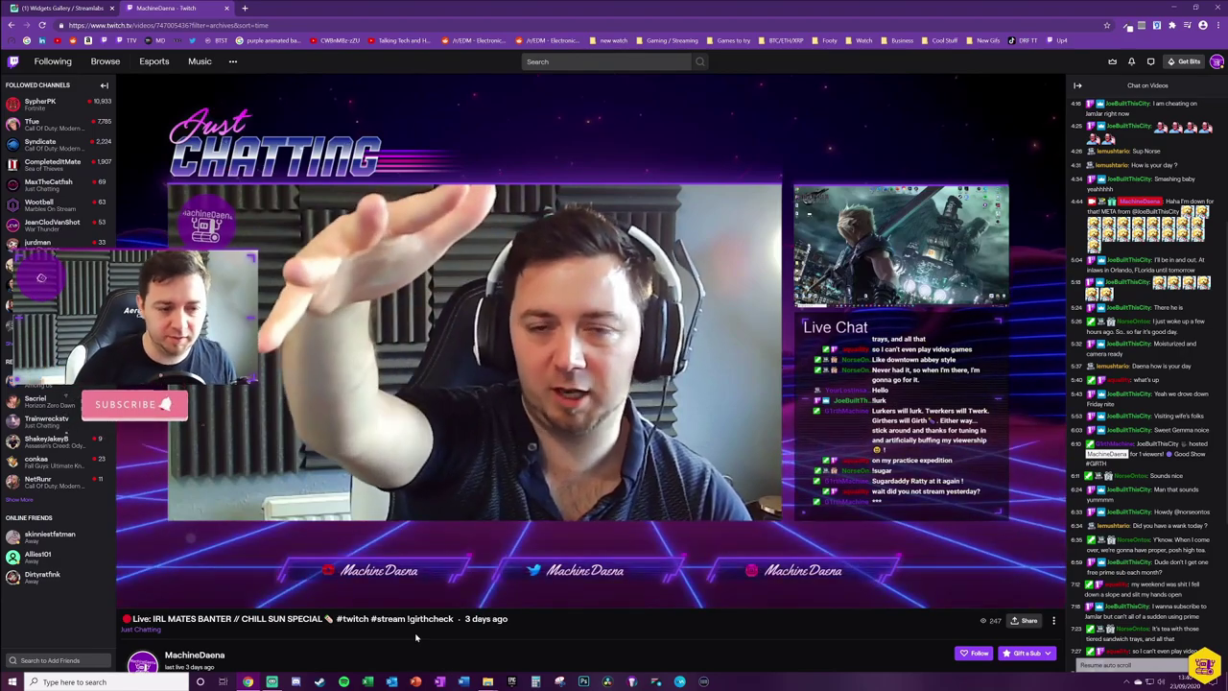
Leave the Twitch VOD tab for the Streamlabs Widget Gallery tab
mouse_move(678, 350)
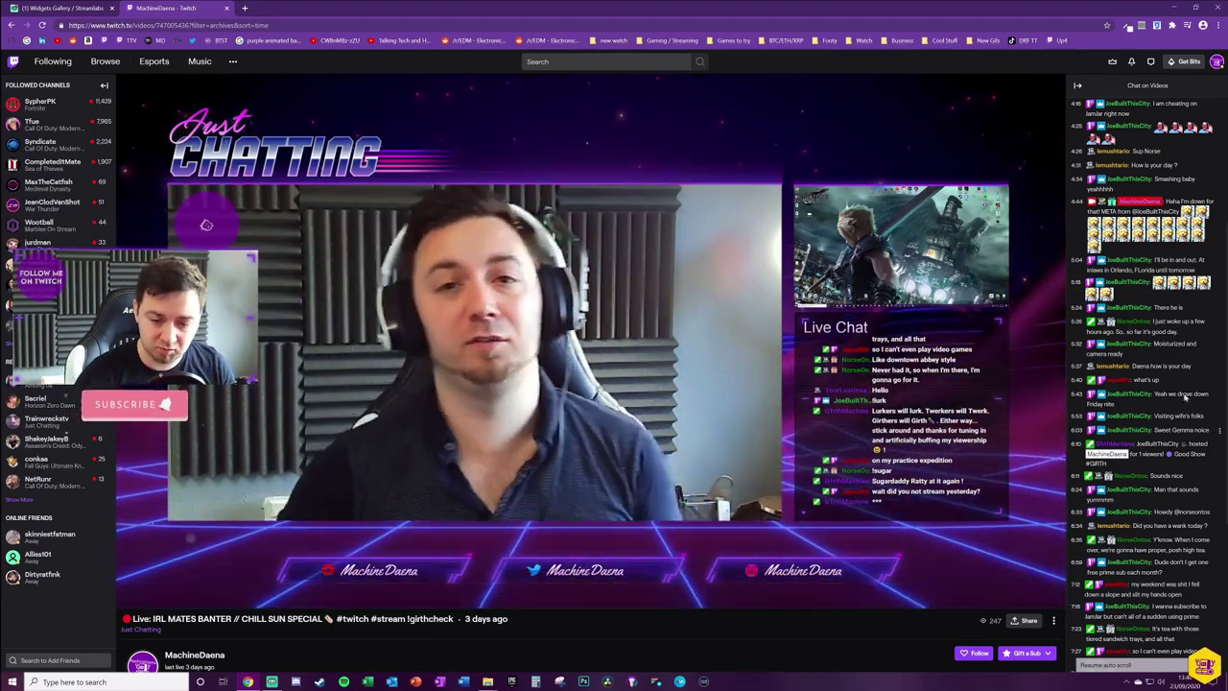
mouse_move(945, 442)
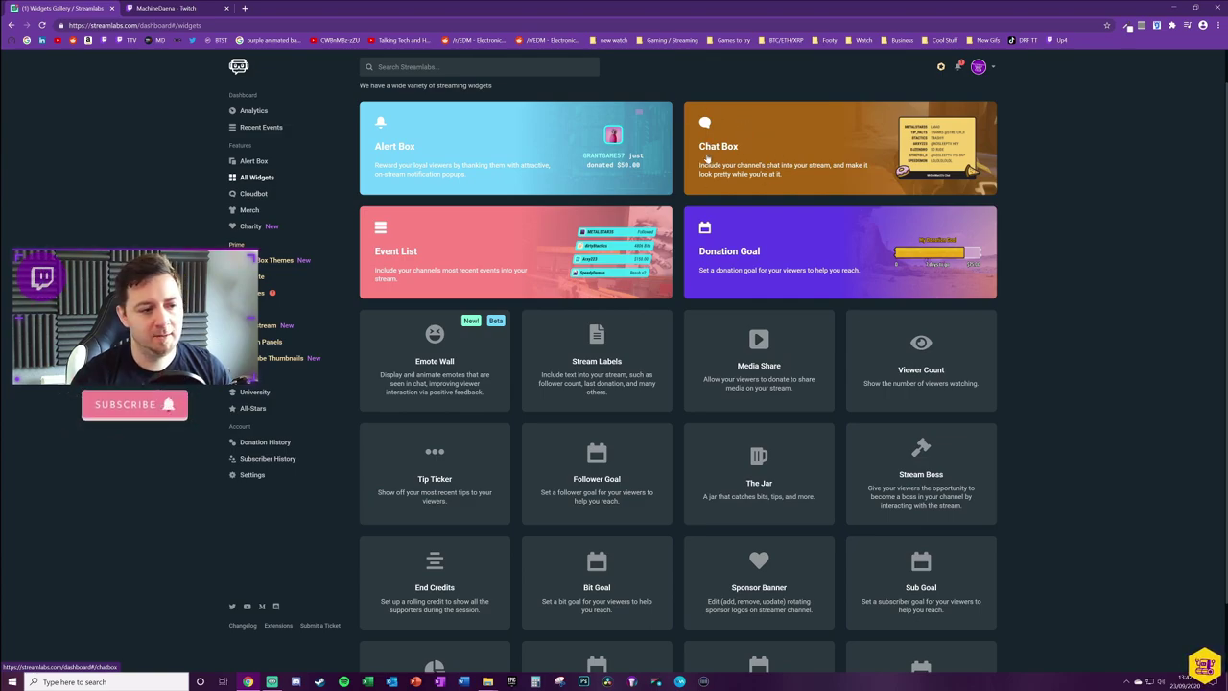
click(254, 194)
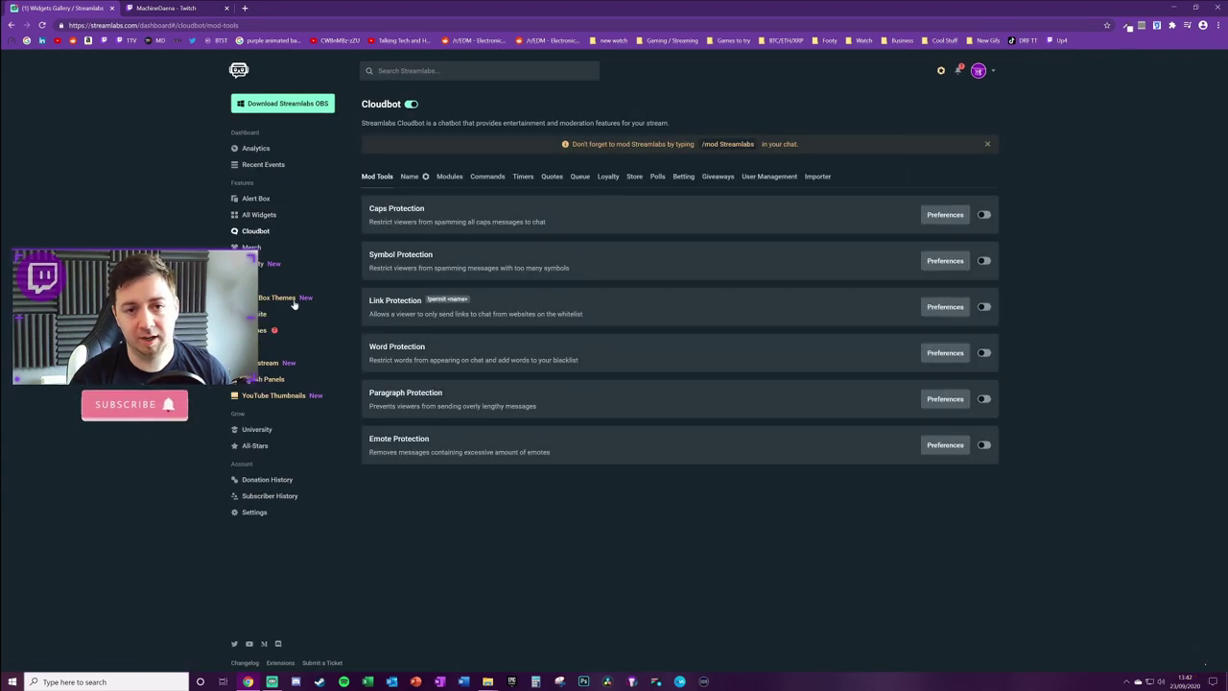
click(451, 178)
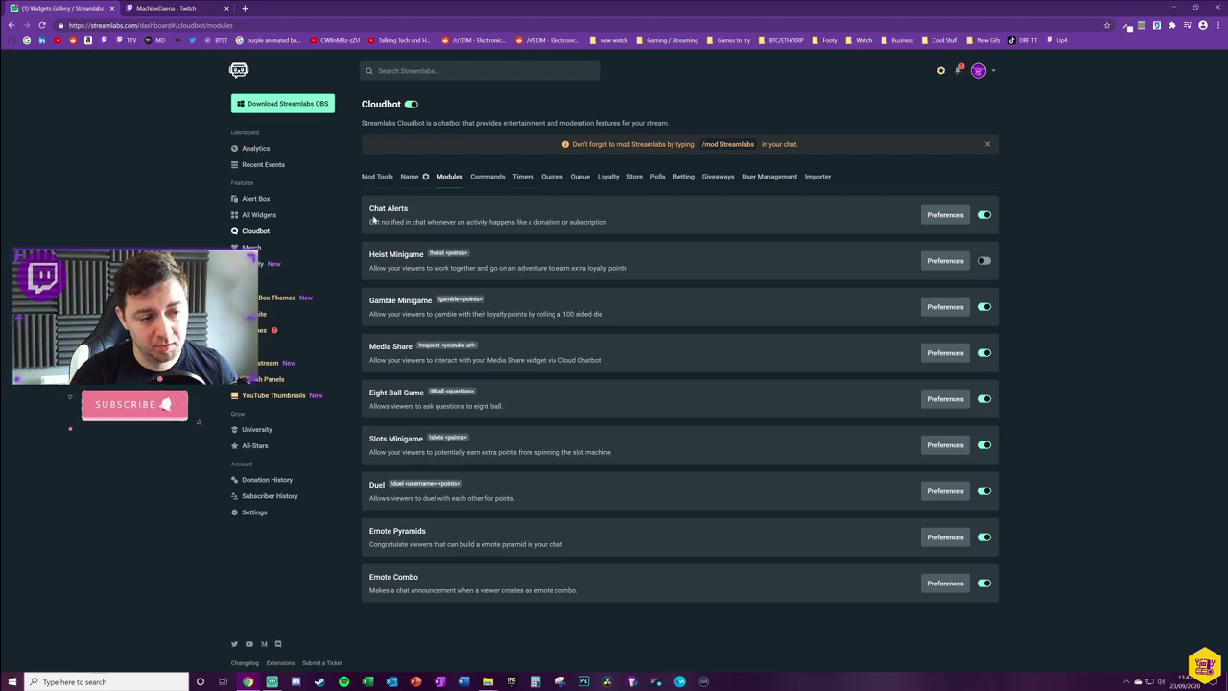
drag(368, 221, 431, 222)
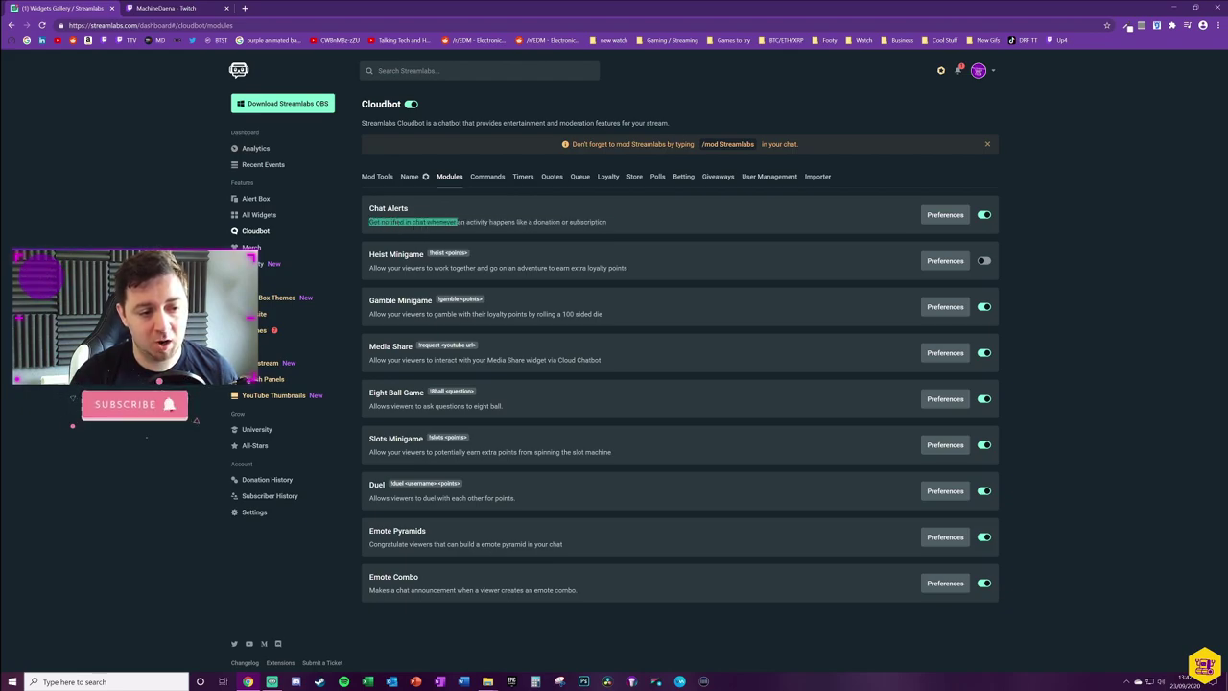
drag(532, 221, 389, 223)
click(1207, 662)
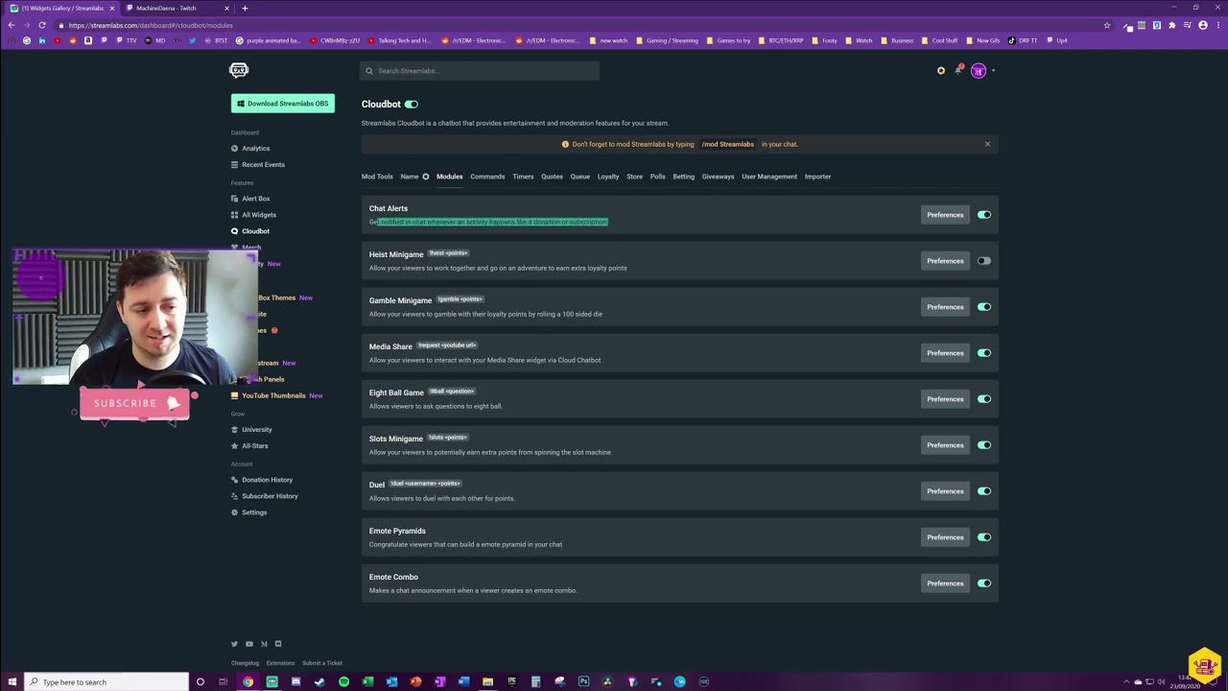
click(369, 222)
drag(613, 227, 406, 222)
click(368, 222)
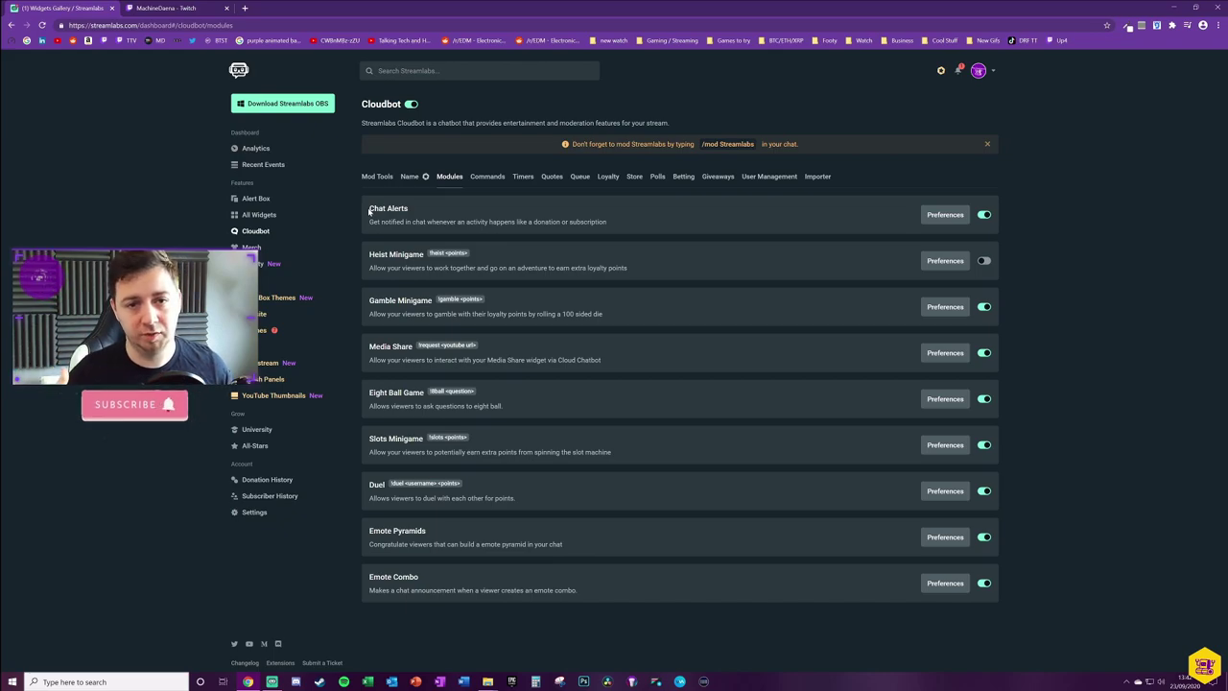
key(alt+Left)
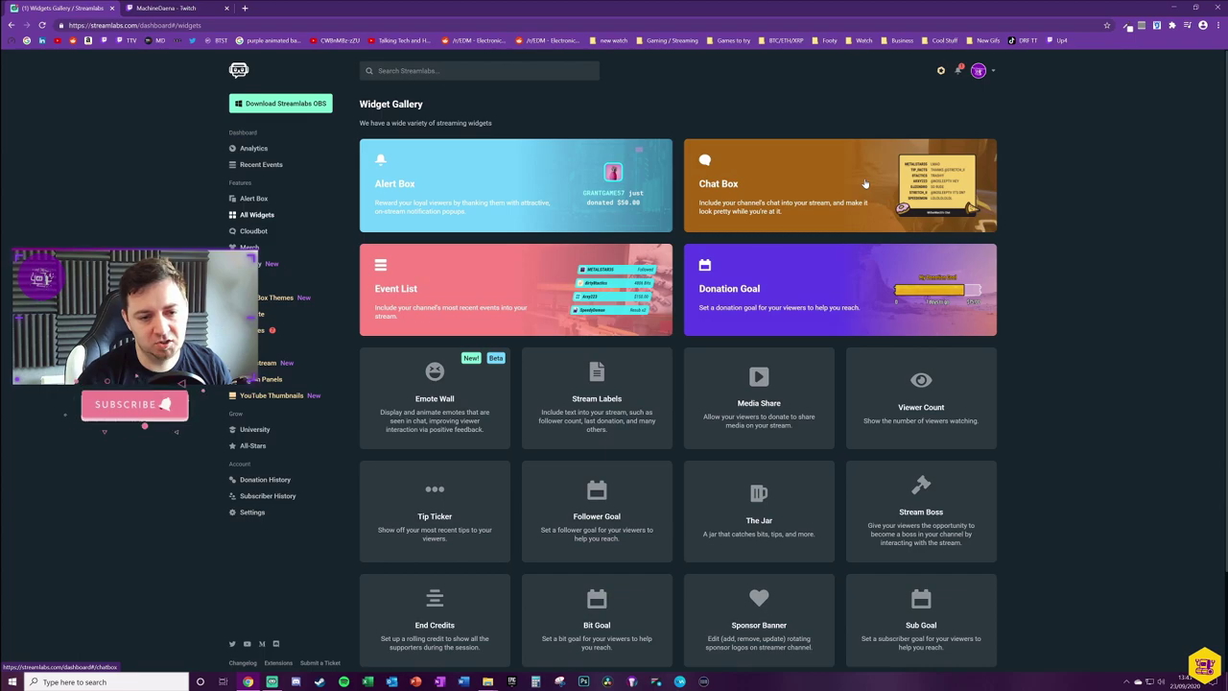
Open the Chat Box widget from the gallery and dismiss the Introduction tutorial
click(753, 180)
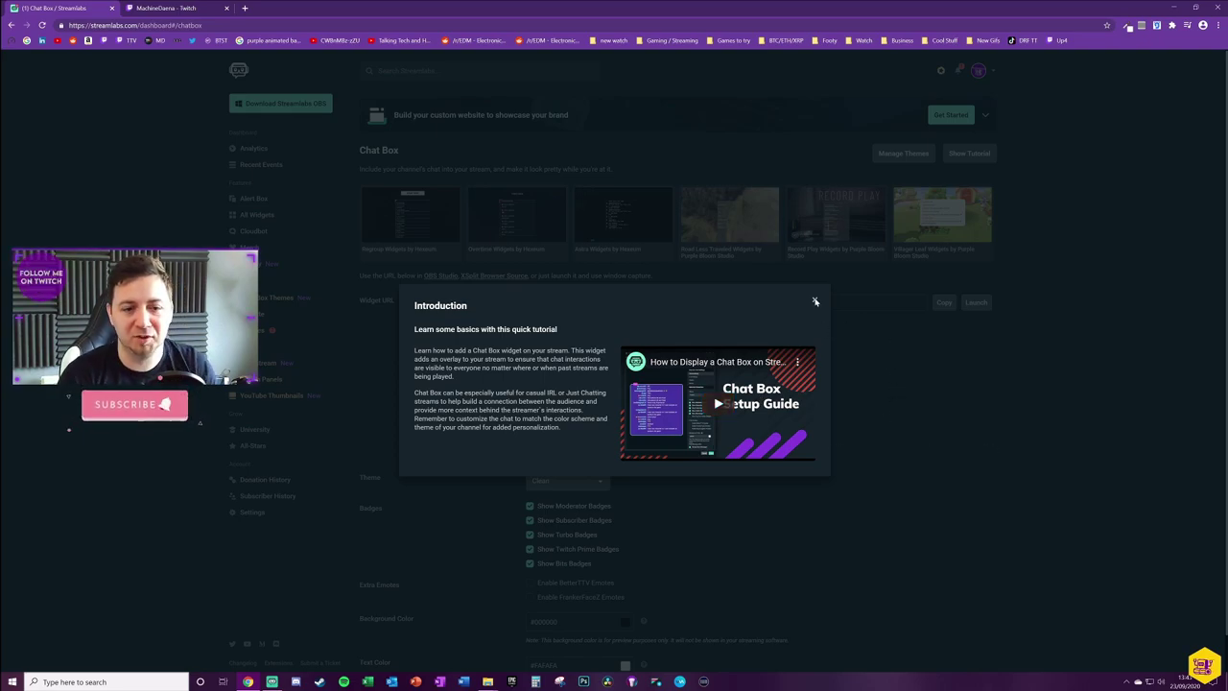
click(815, 303)
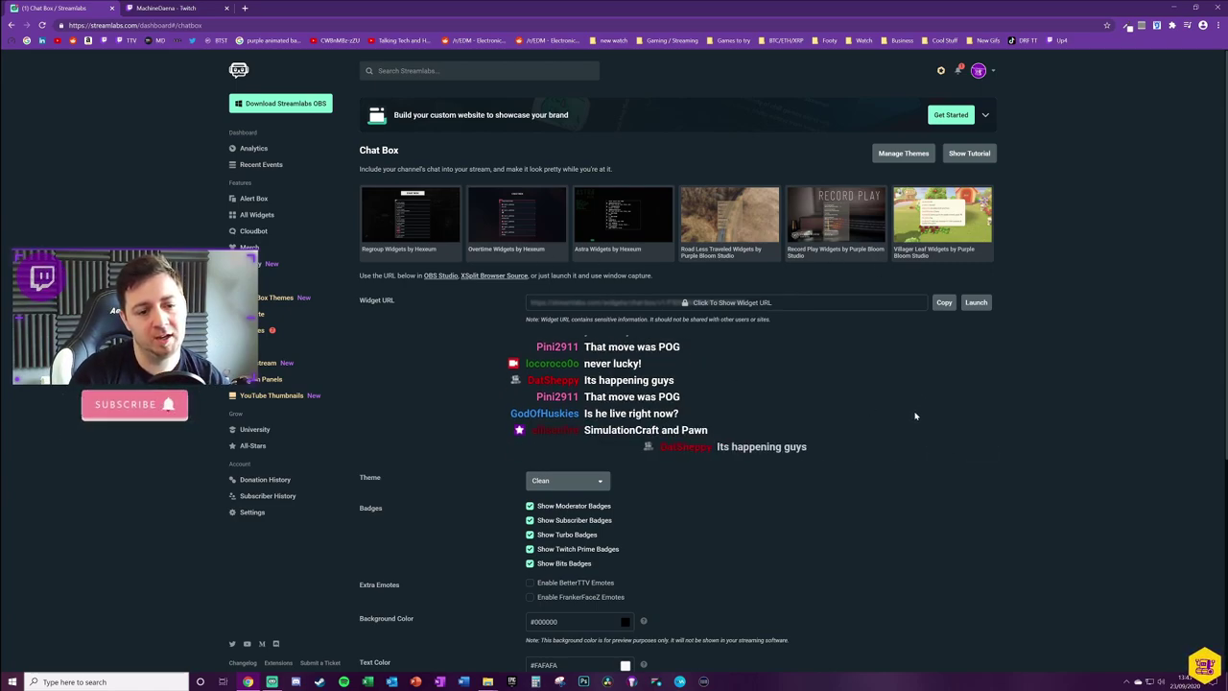
Copy the Chat Box Widget URL and review its current settings, such as Clean theme and 22px font
click(945, 303)
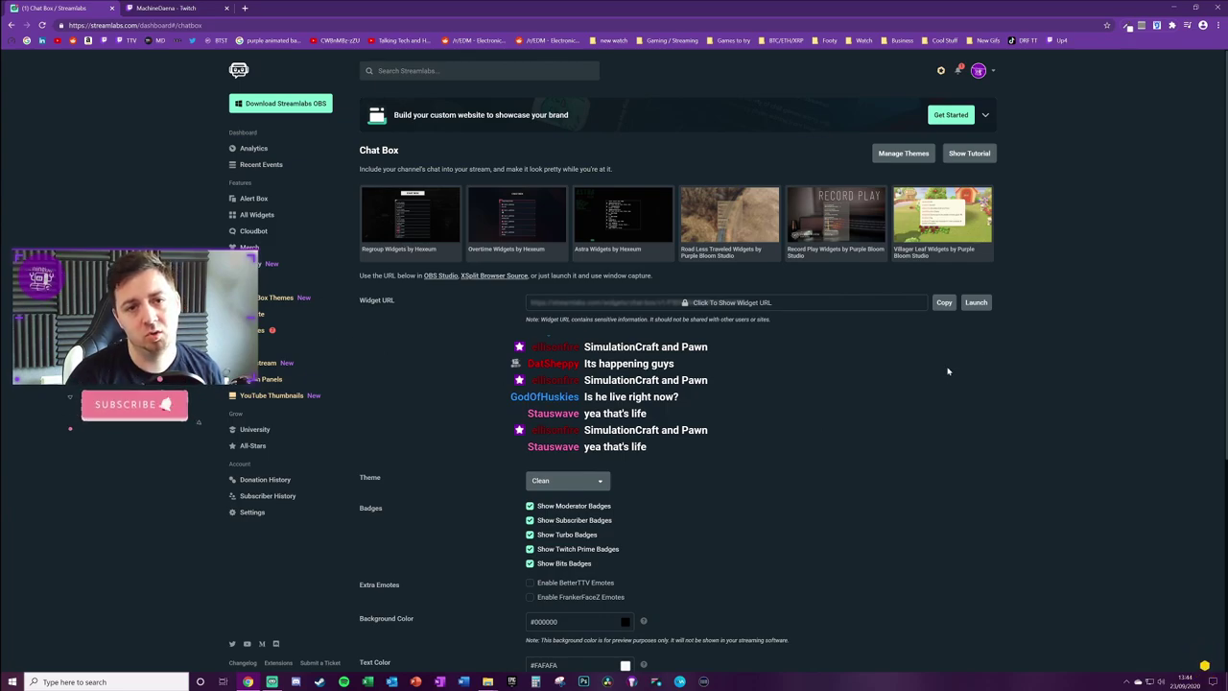
scroll(765, 420, down, 3)
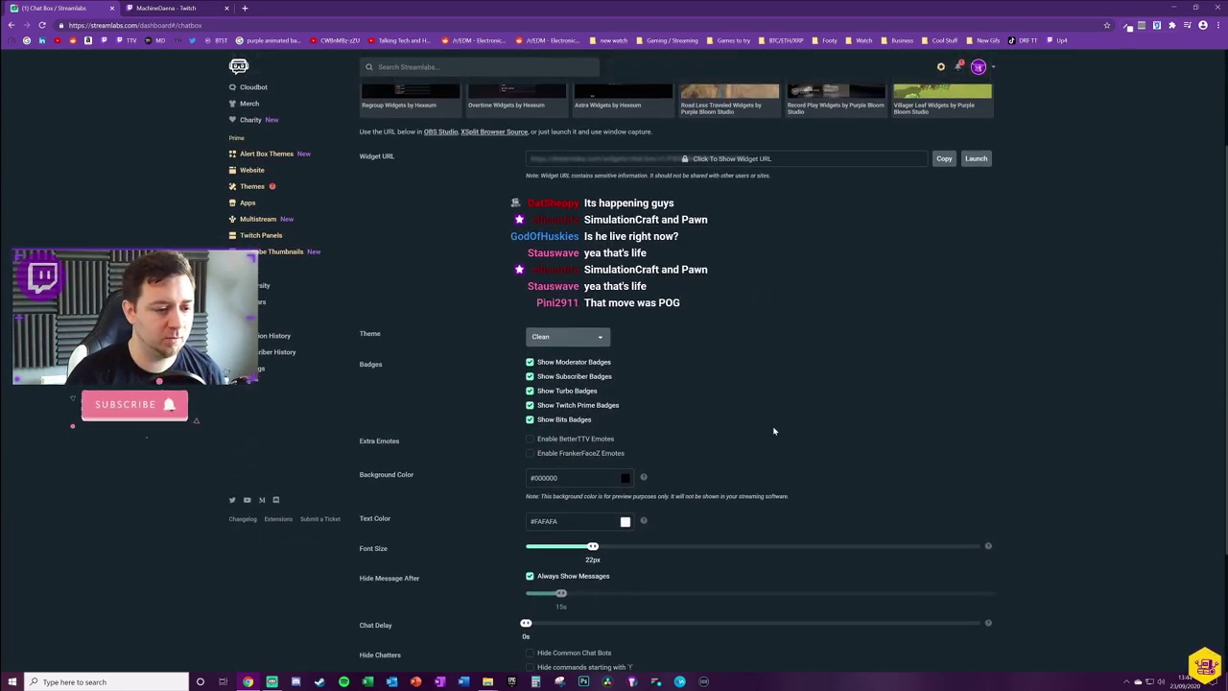
scroll(624, 363, up, 1)
scroll(624, 363, down, 2)
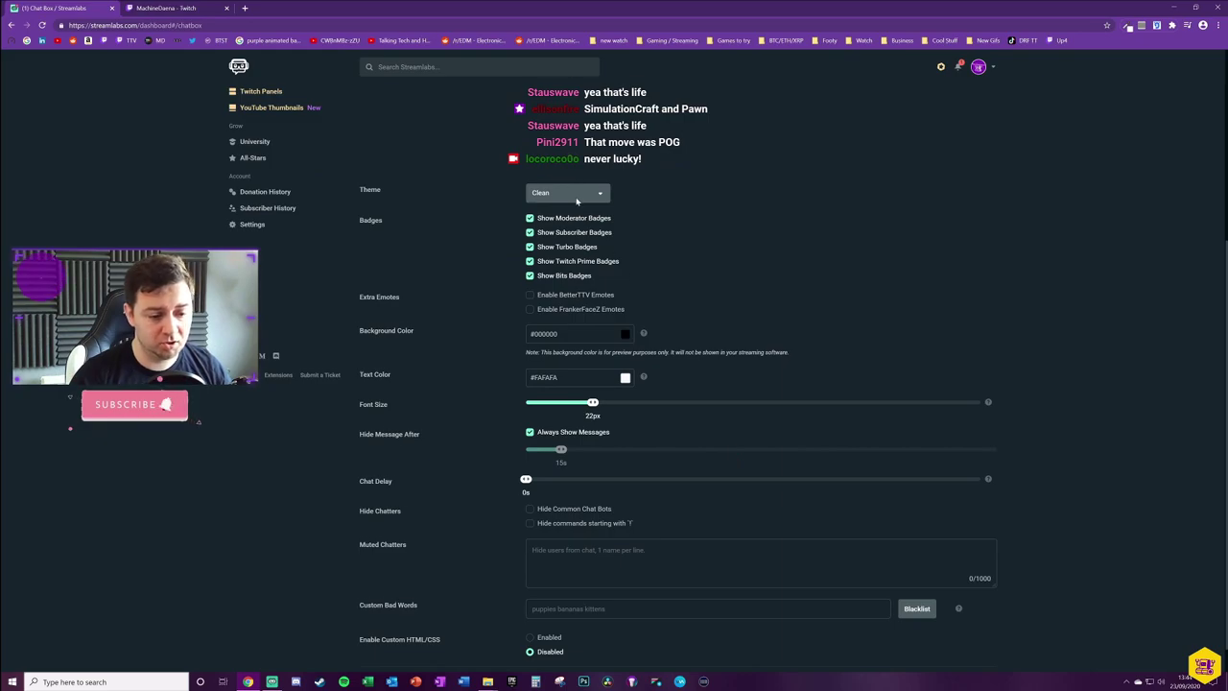
scroll(577, 201, down, 1)
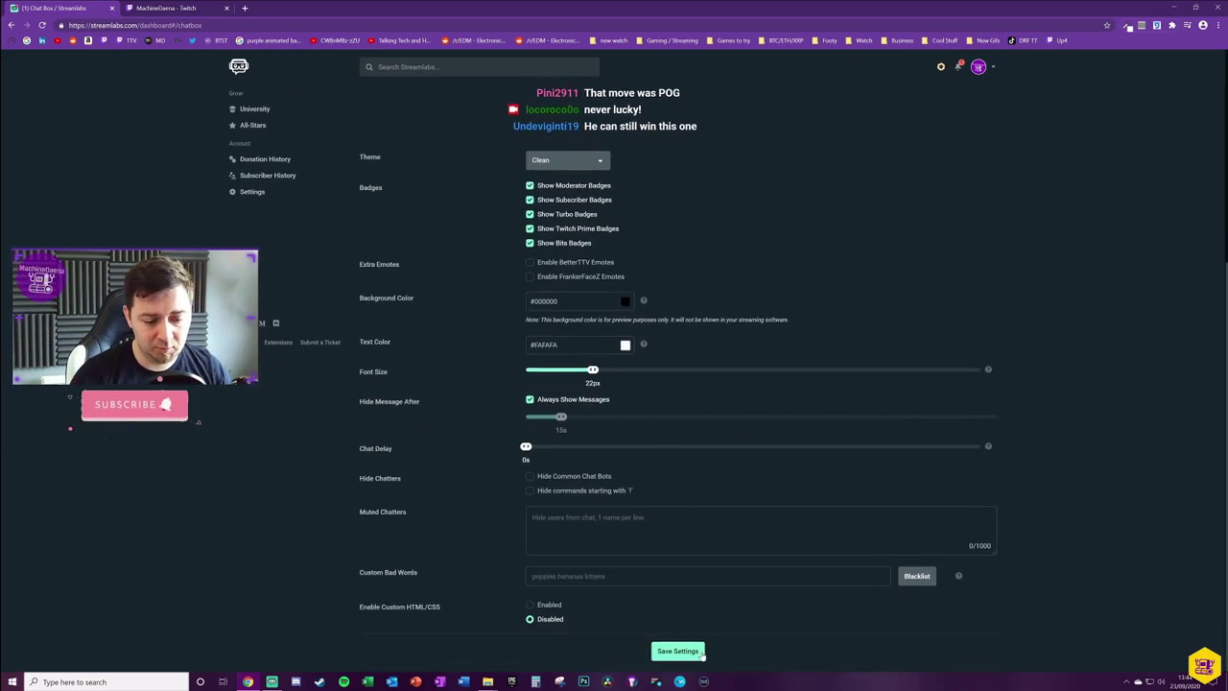
scroll(800, 434, up, 2)
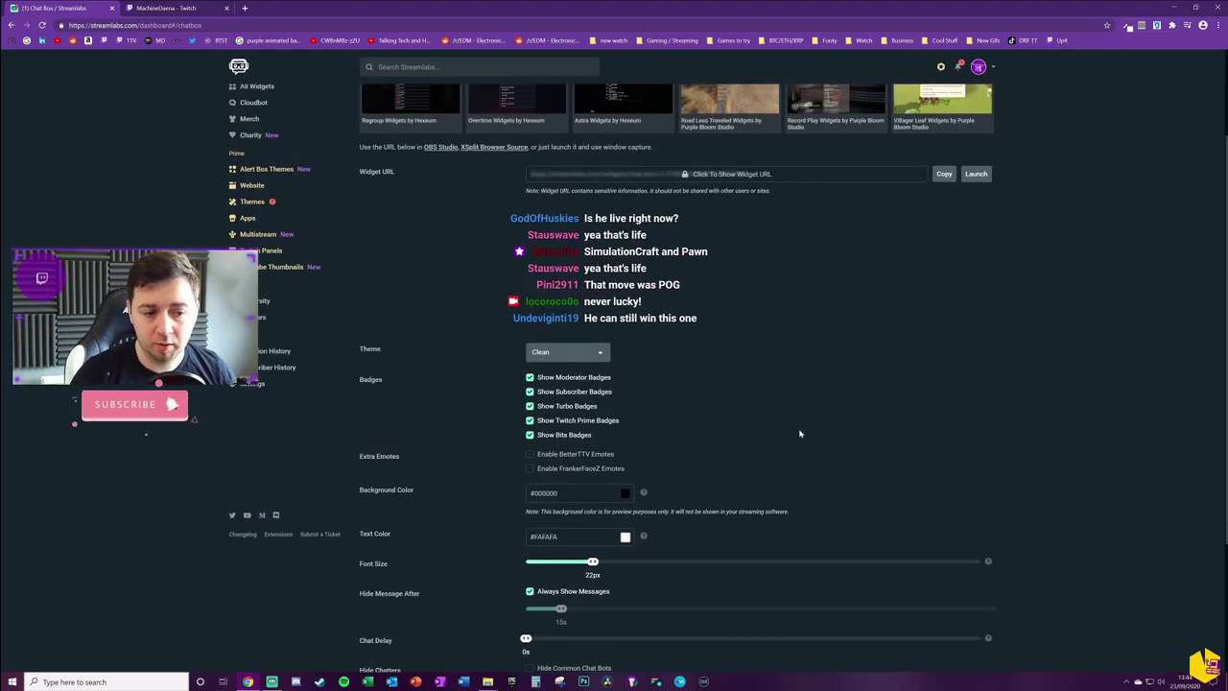
scroll(523, 408, down, 1)
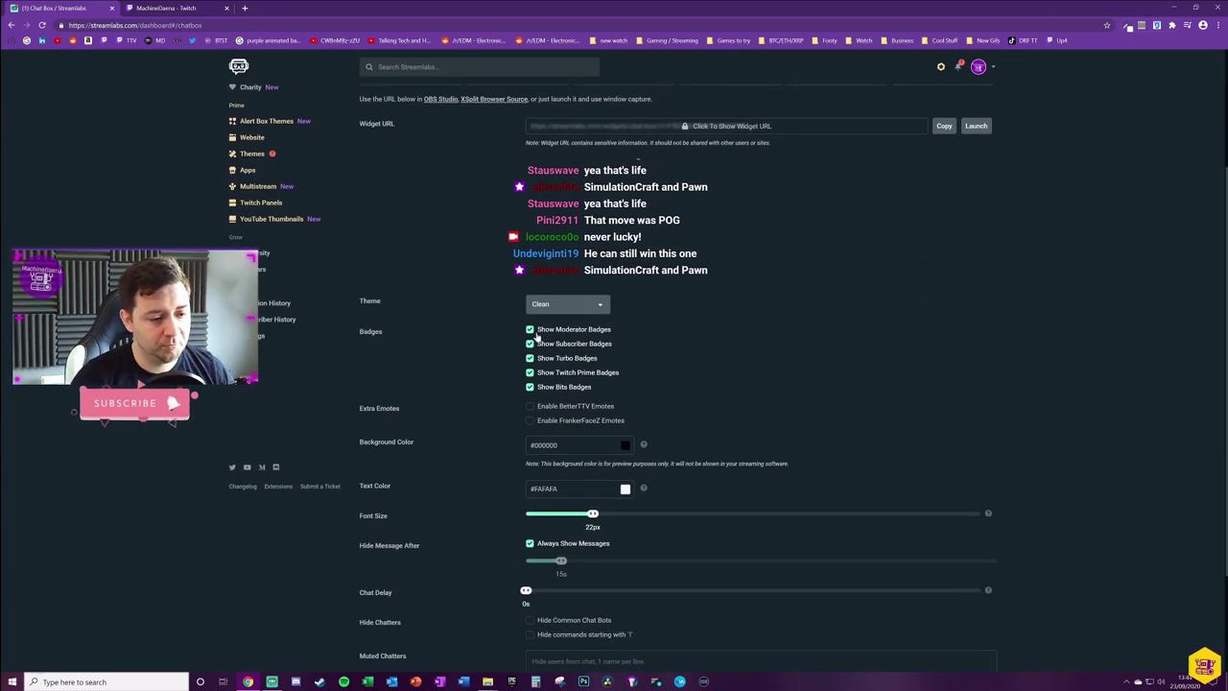
Preview the Clean and Boxed themes, then set the Chat Box theme to Chunky
click(571, 305)
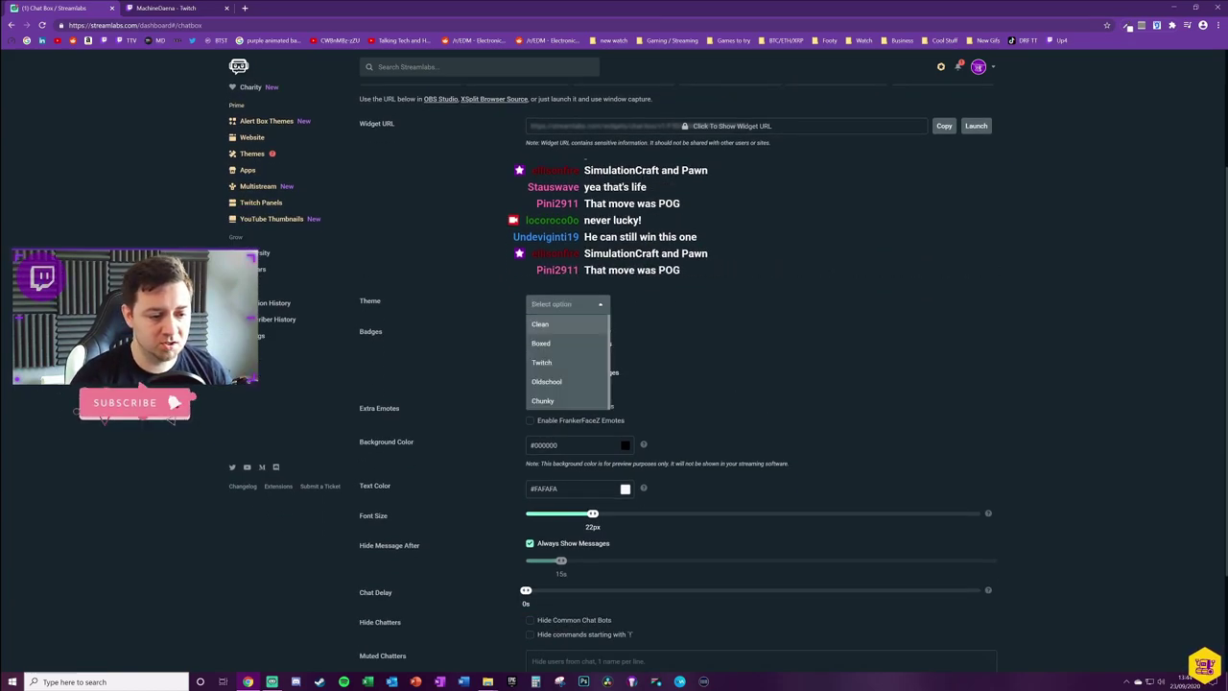
click(540, 325)
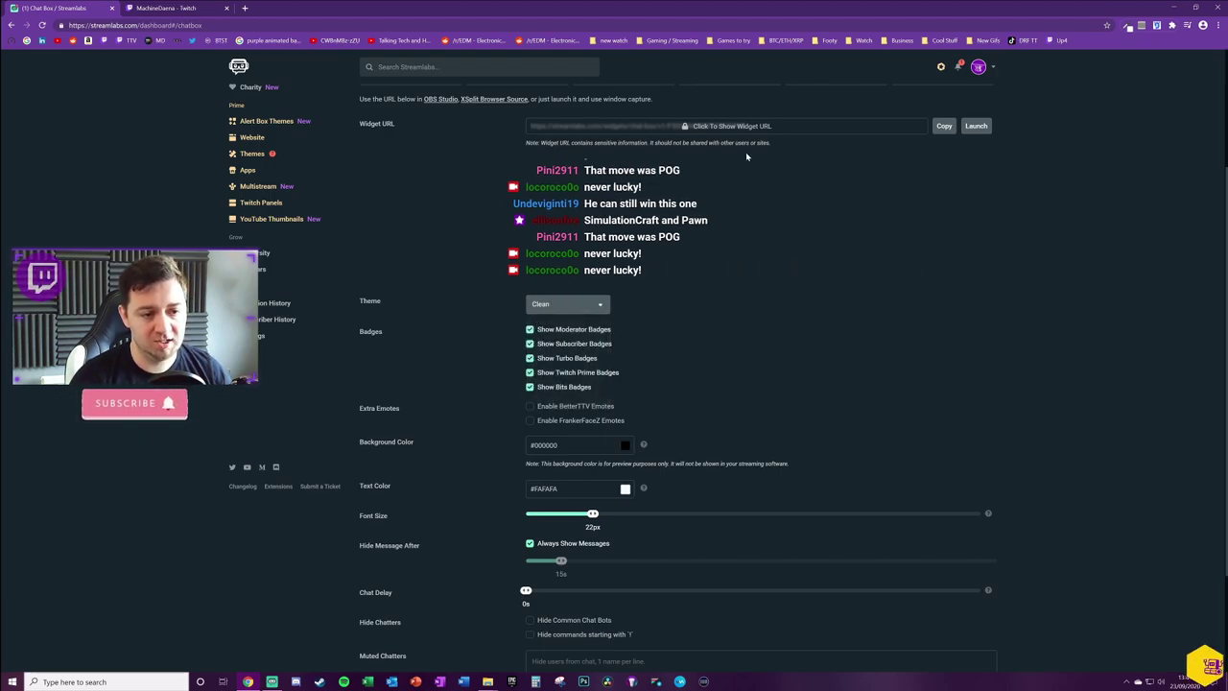
scroll(678, 387, up, 1)
key(Down)
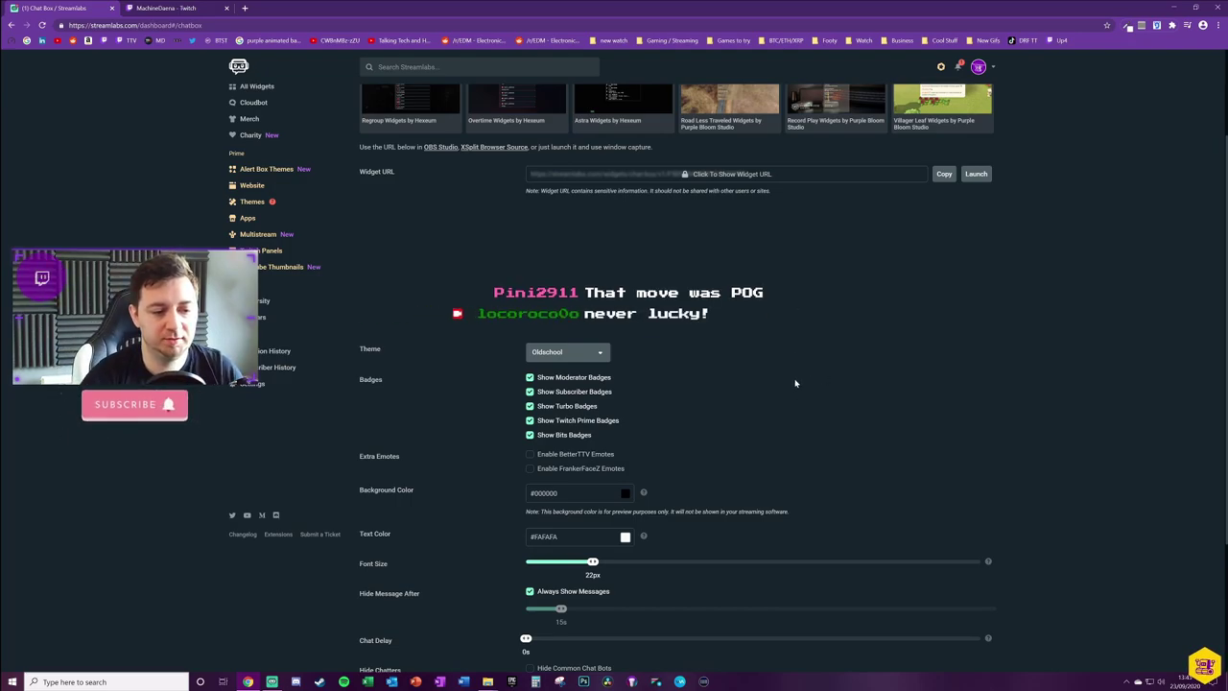
key(Down)
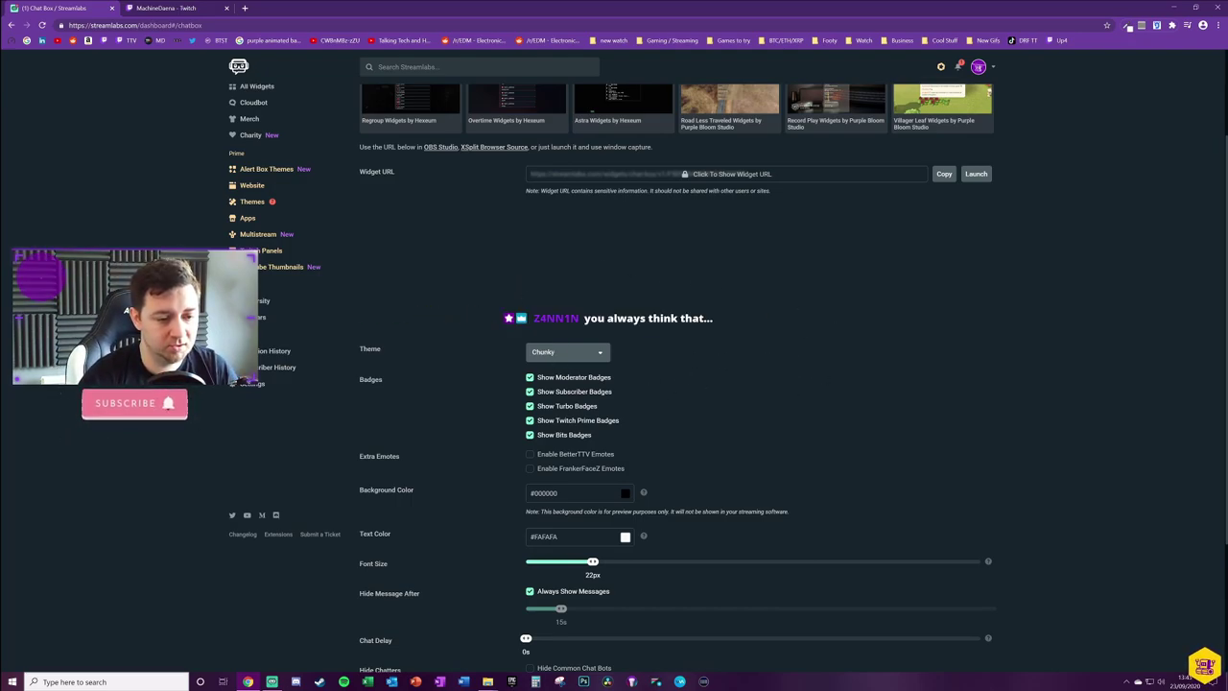
key(space)
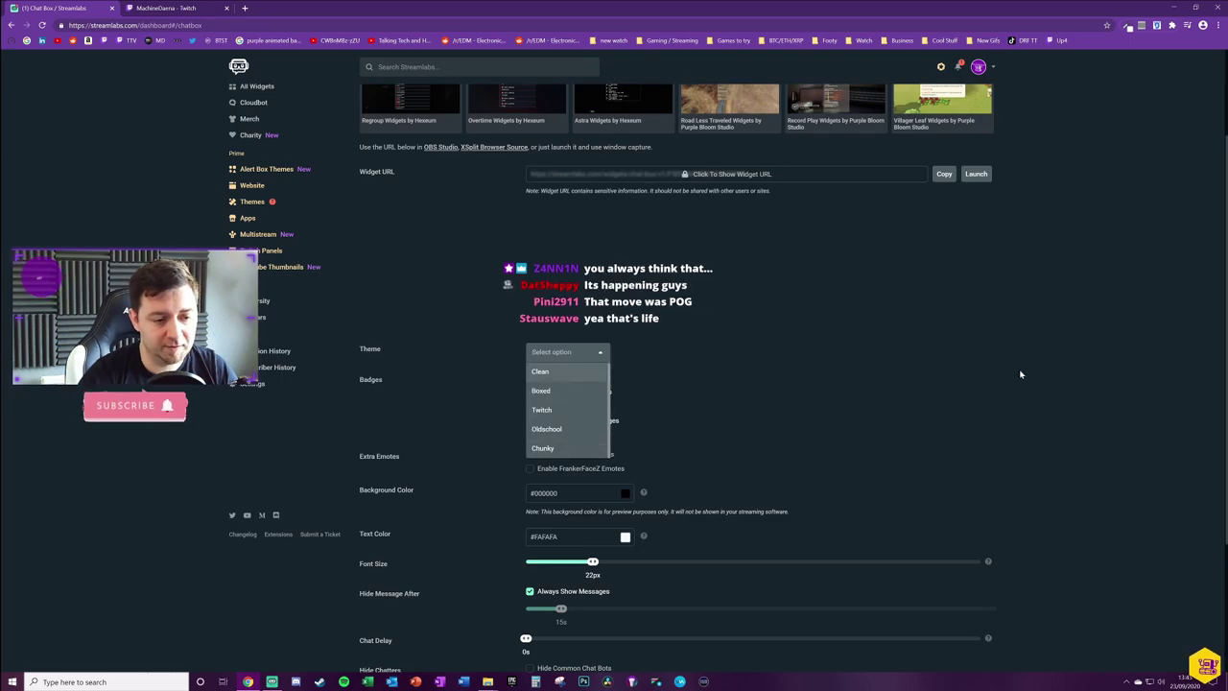
key(Escape)
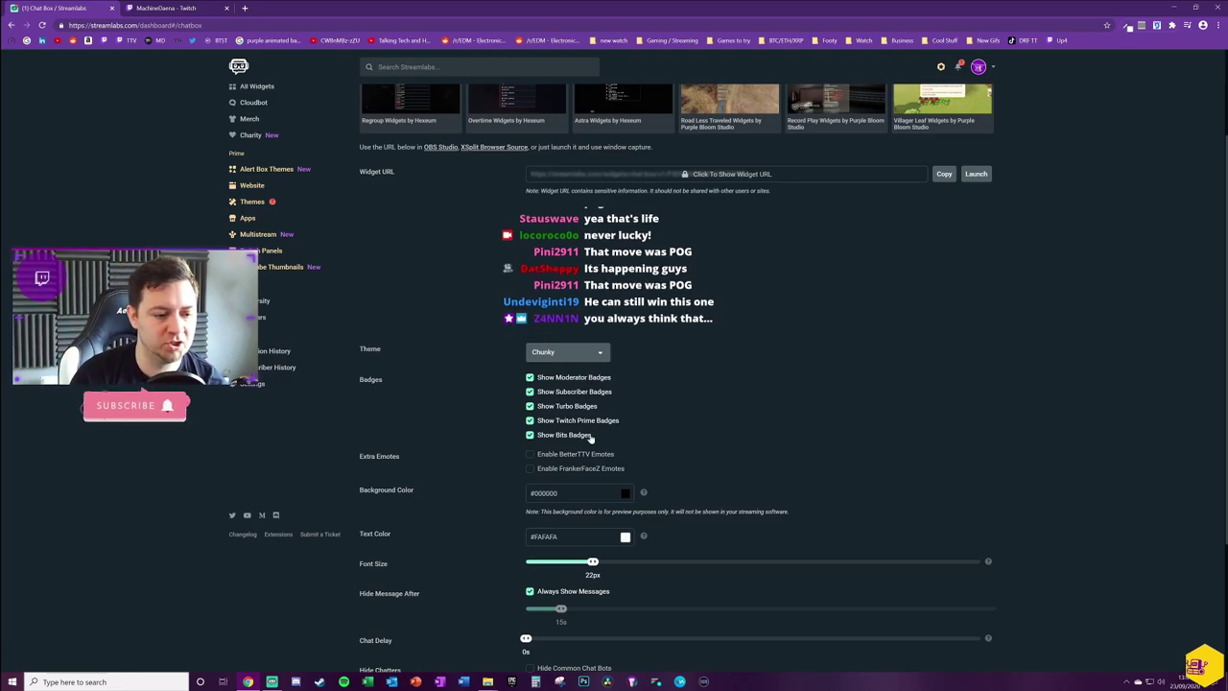
Experiment with the chat text colour, then reduce the font size from 20px to 18px
scroll(590, 437, down, 1)
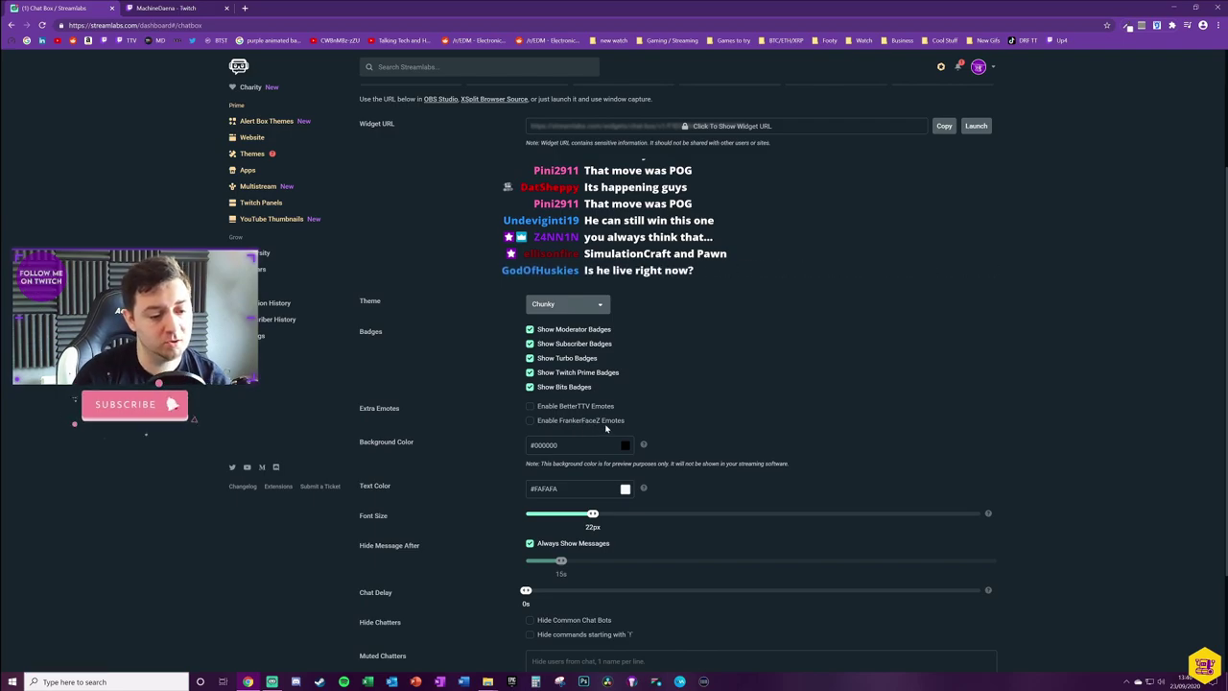
scroll(566, 408, down, 2)
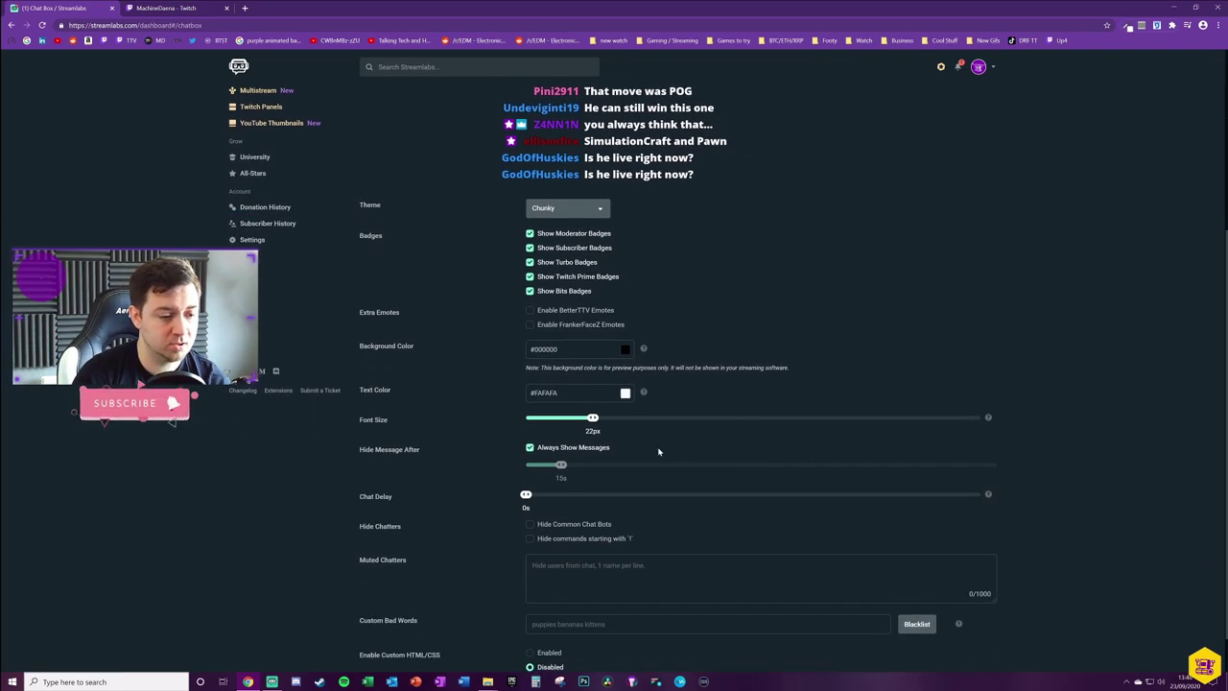
scroll(591, 396, up, 2)
mouse_move(644, 447)
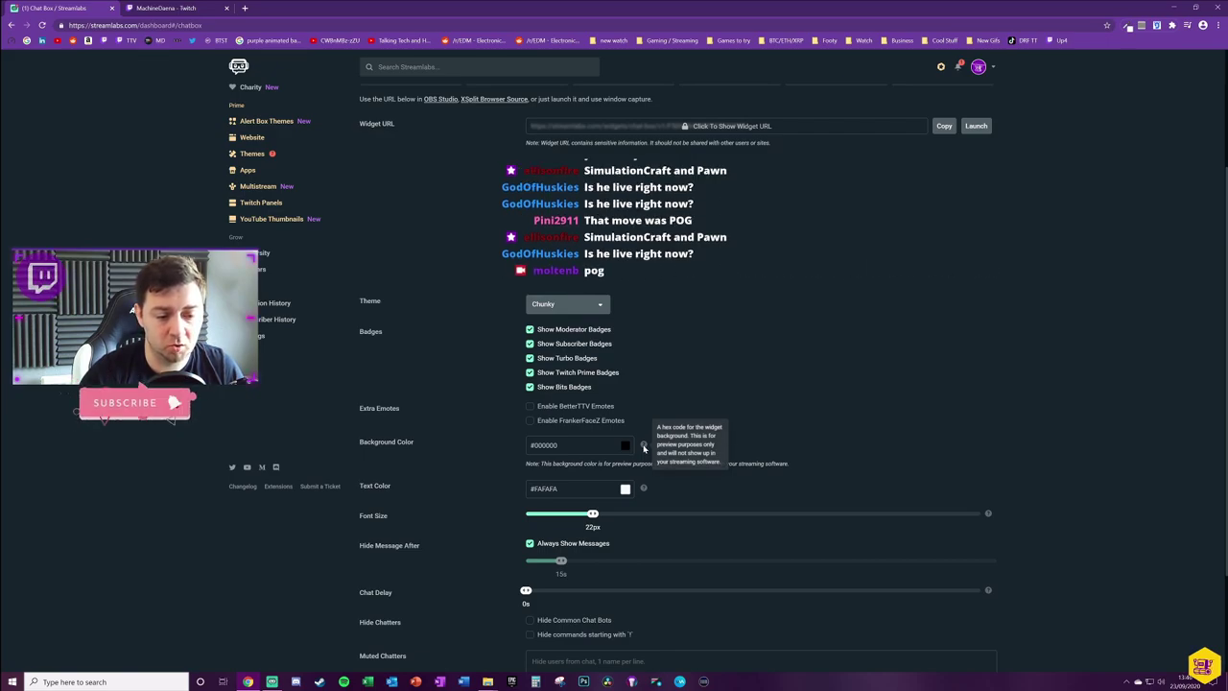
scroll(624, 423, down, 1)
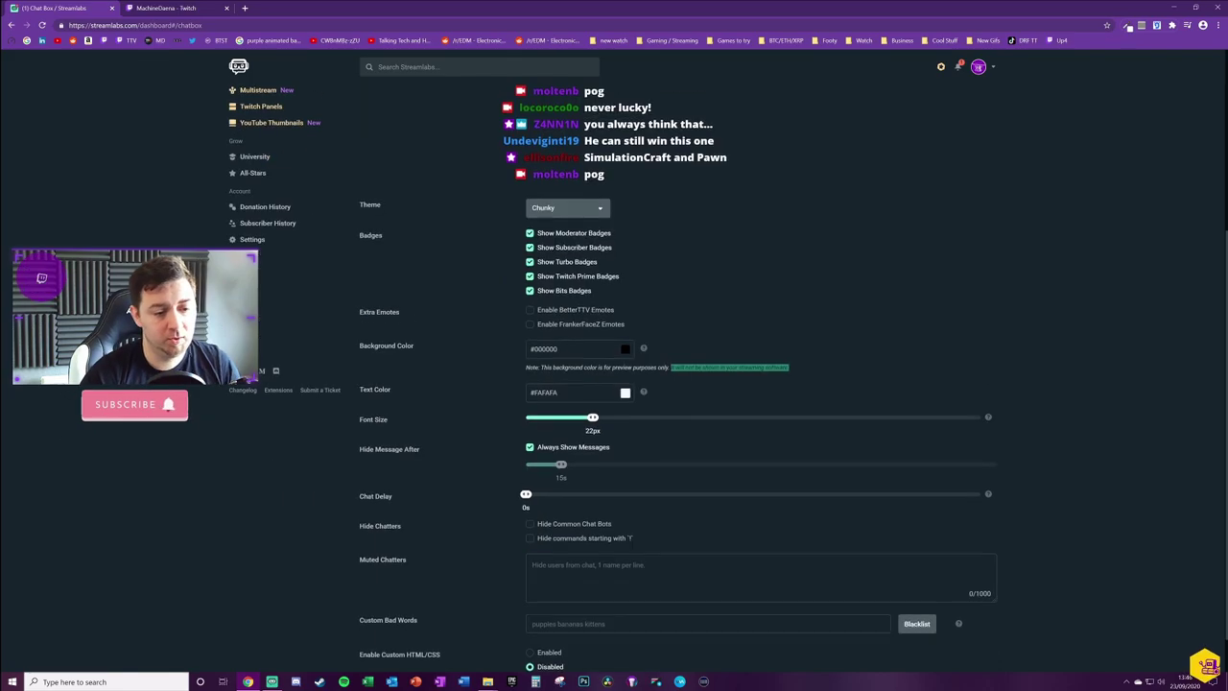
click(605, 394)
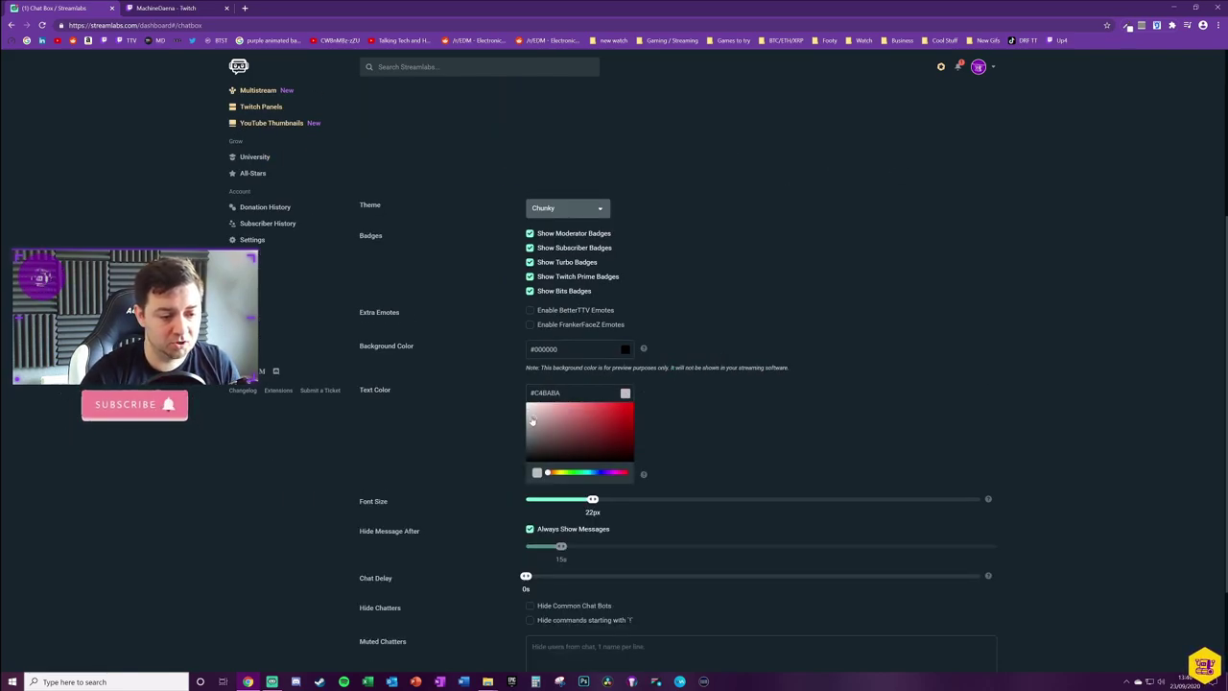
click(533, 420)
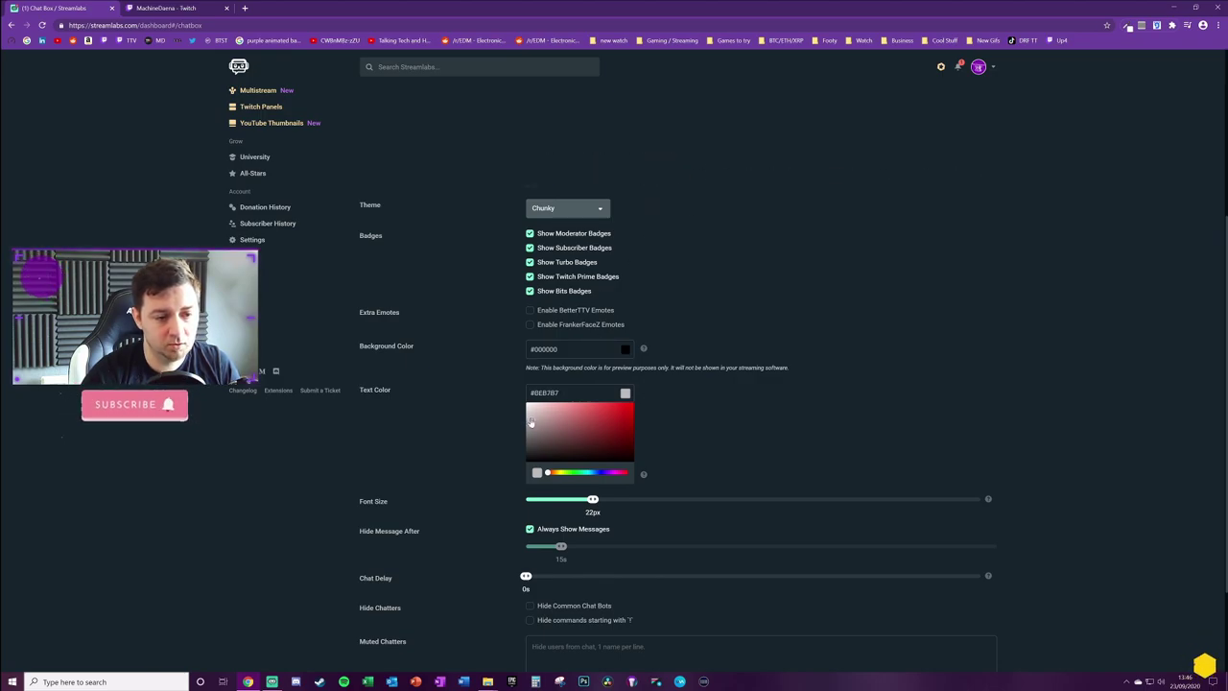
click(589, 411)
drag(601, 412, 652, 403)
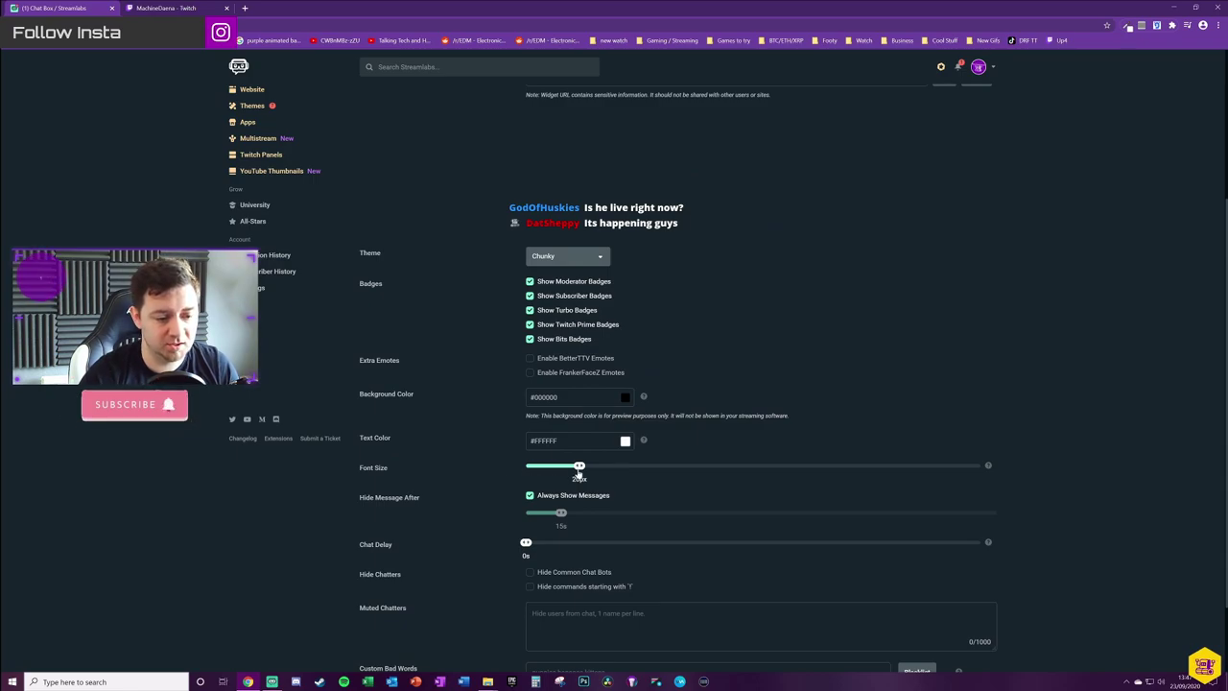
drag(580, 467, 566, 467)
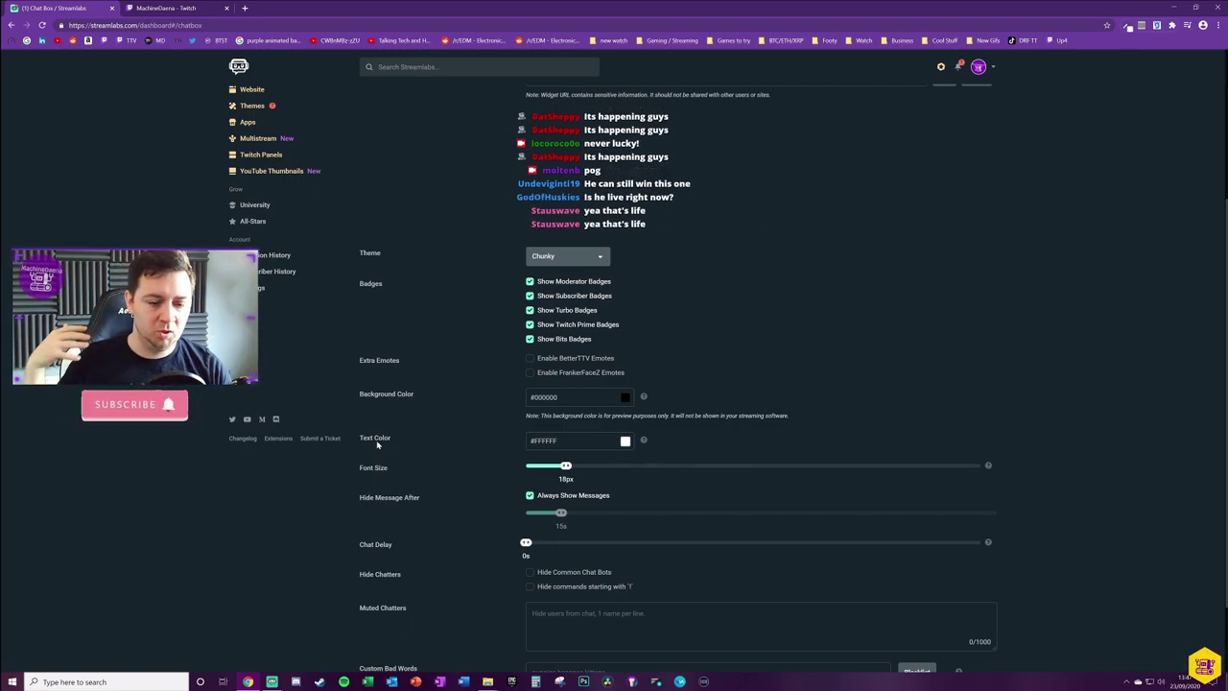
Jump the Font Size to 40px, back to 18px, then down to 16px
click(715, 467)
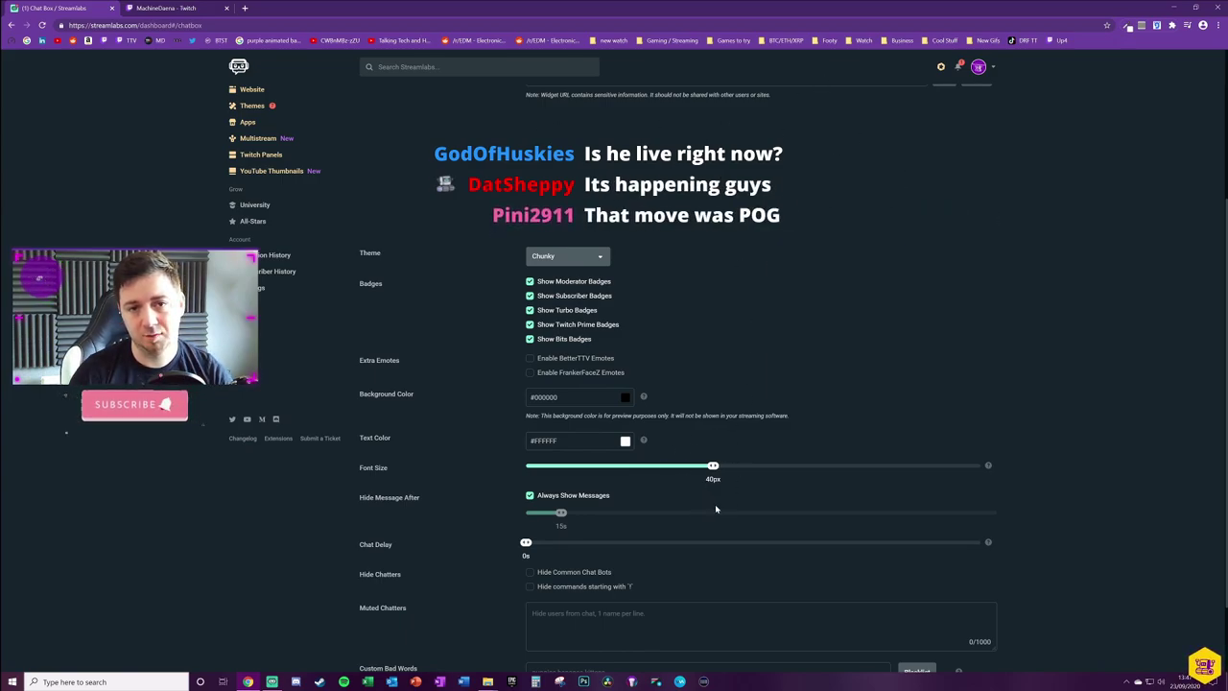
click(566, 467)
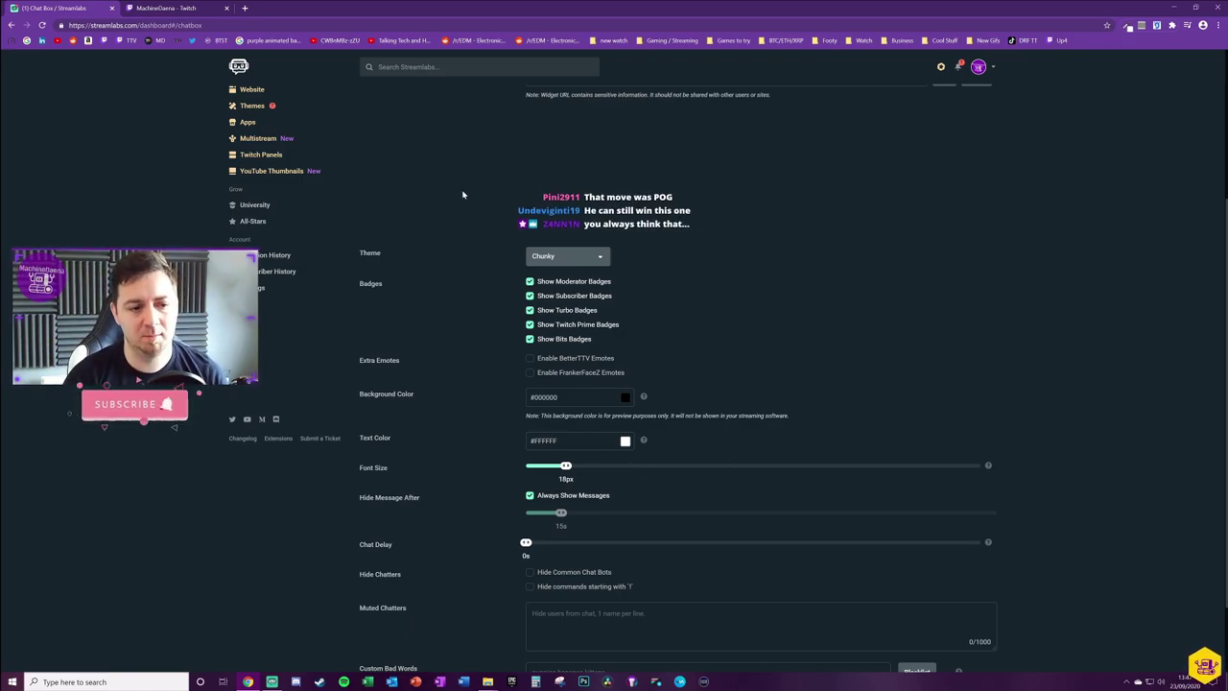
key(Left)
key(Left)
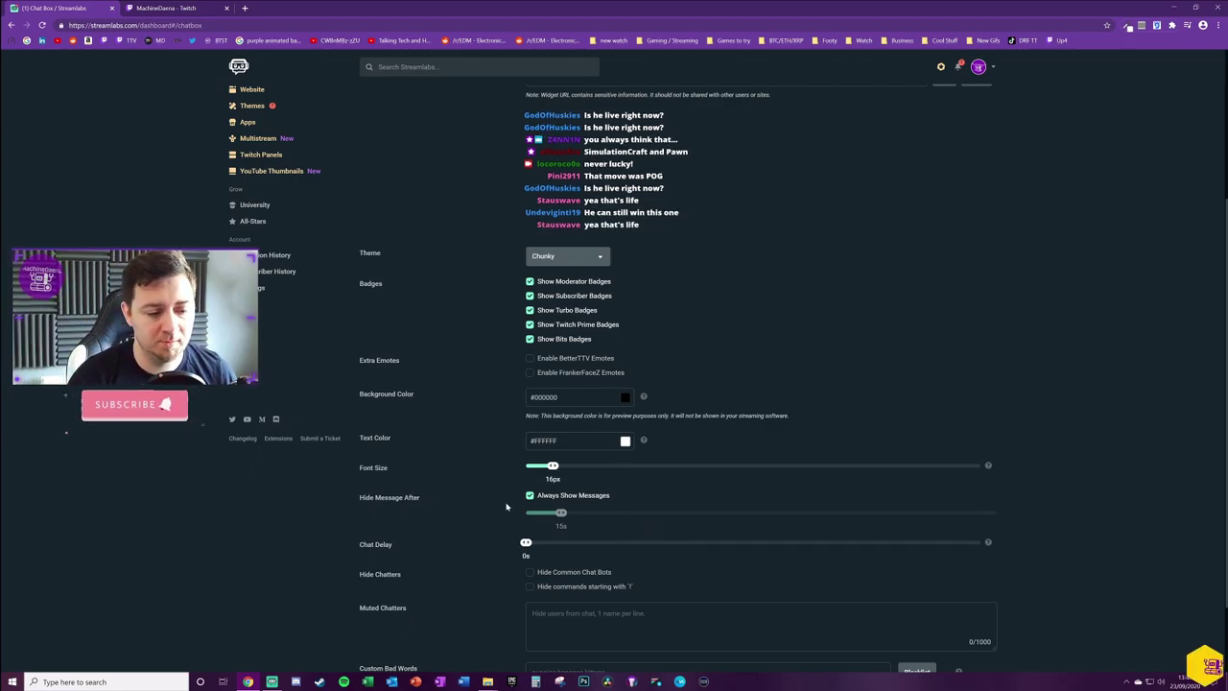
Set Hide Message After to 5s, keeping Always Show Messages checked
click(531, 496)
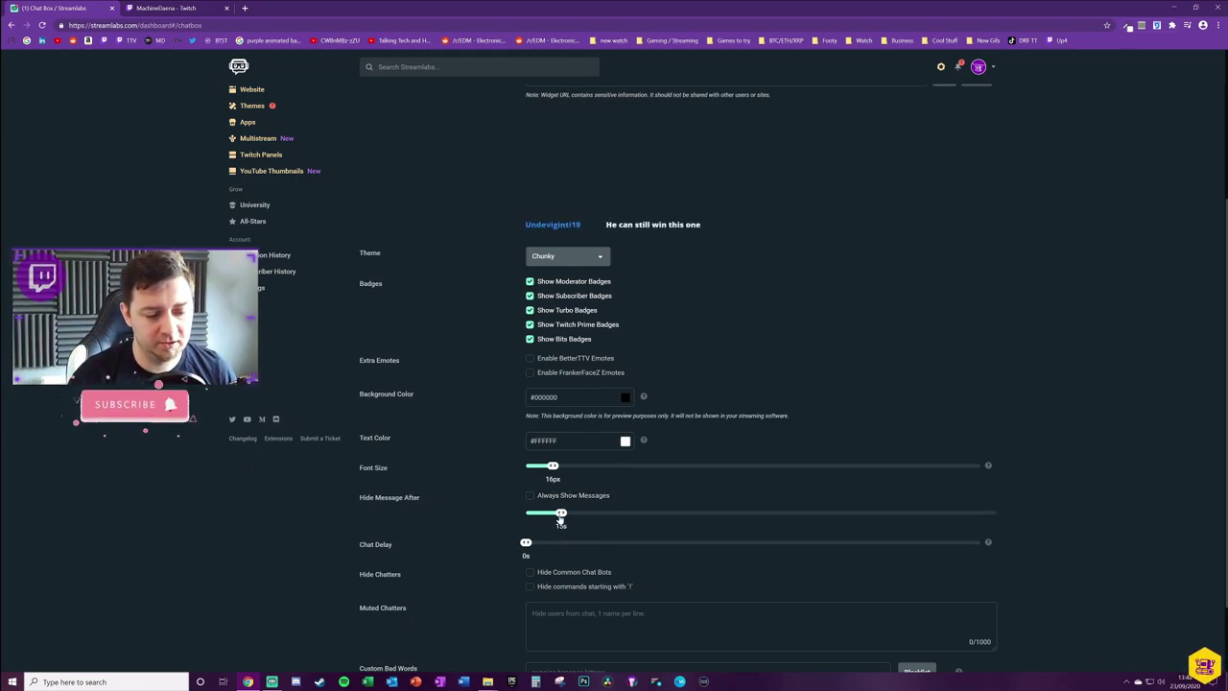
mouse_move(561, 519)
mouse_down()
mouse_move(579, 518)
mouse_move(542, 528)
mouse_up()
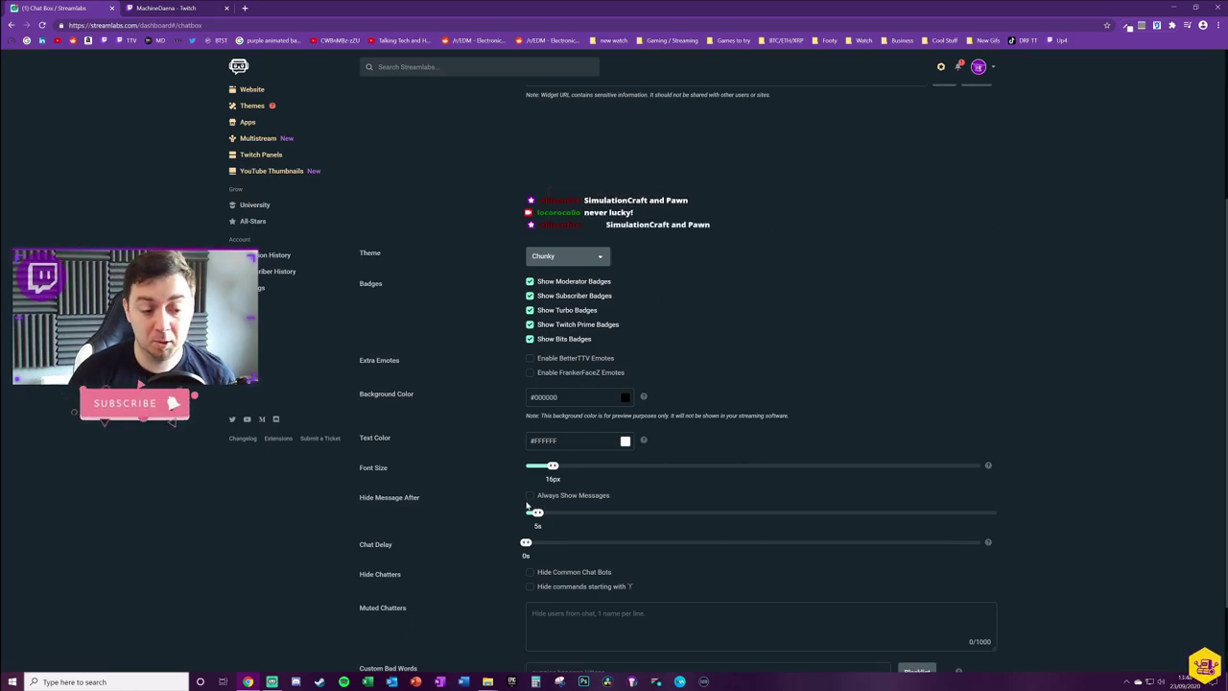
click(529, 497)
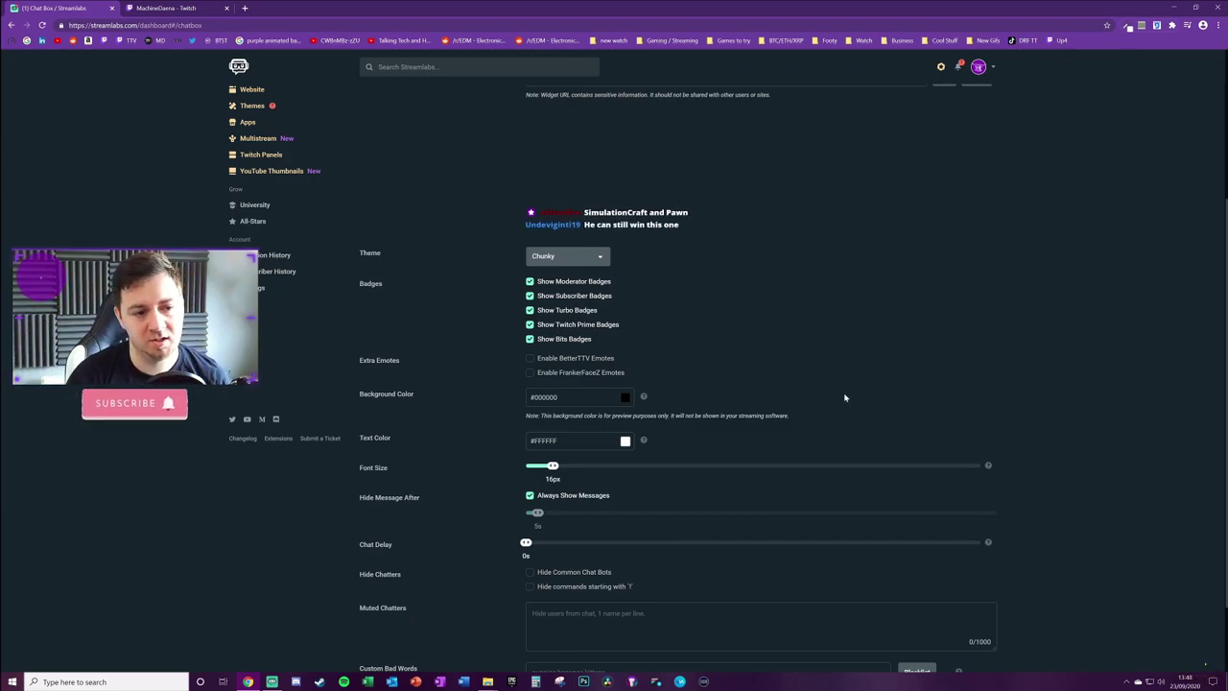
scroll(792, 368, down, 2)
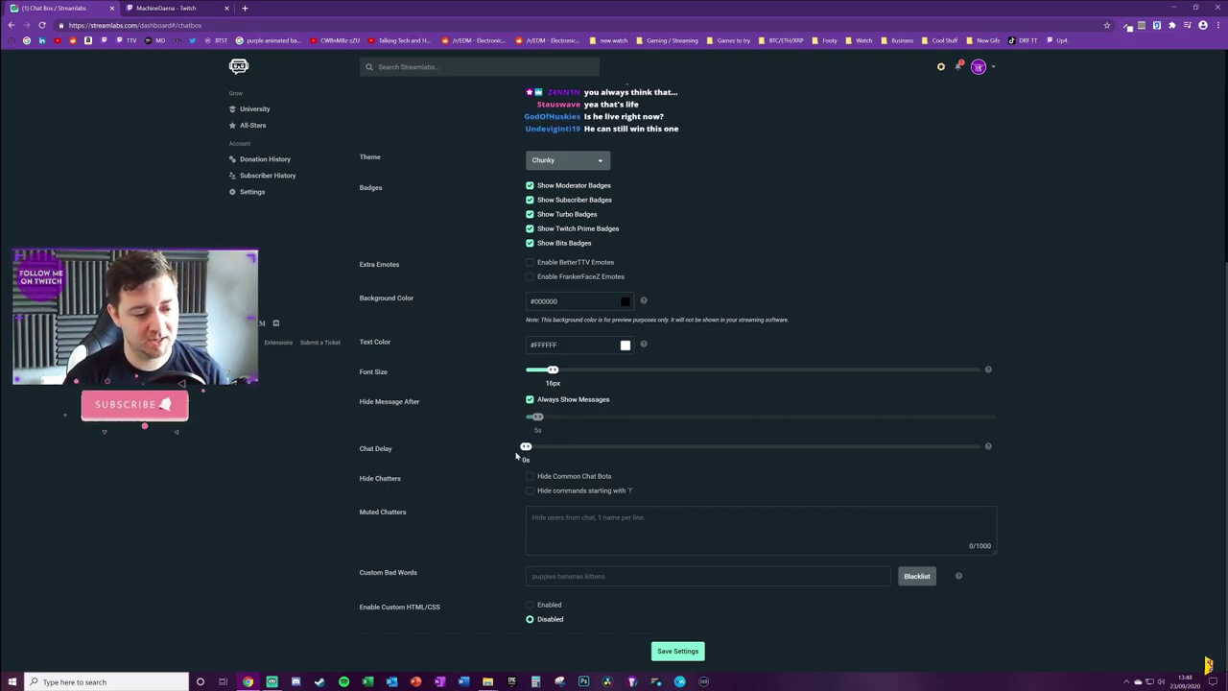
mouse_move(990, 450)
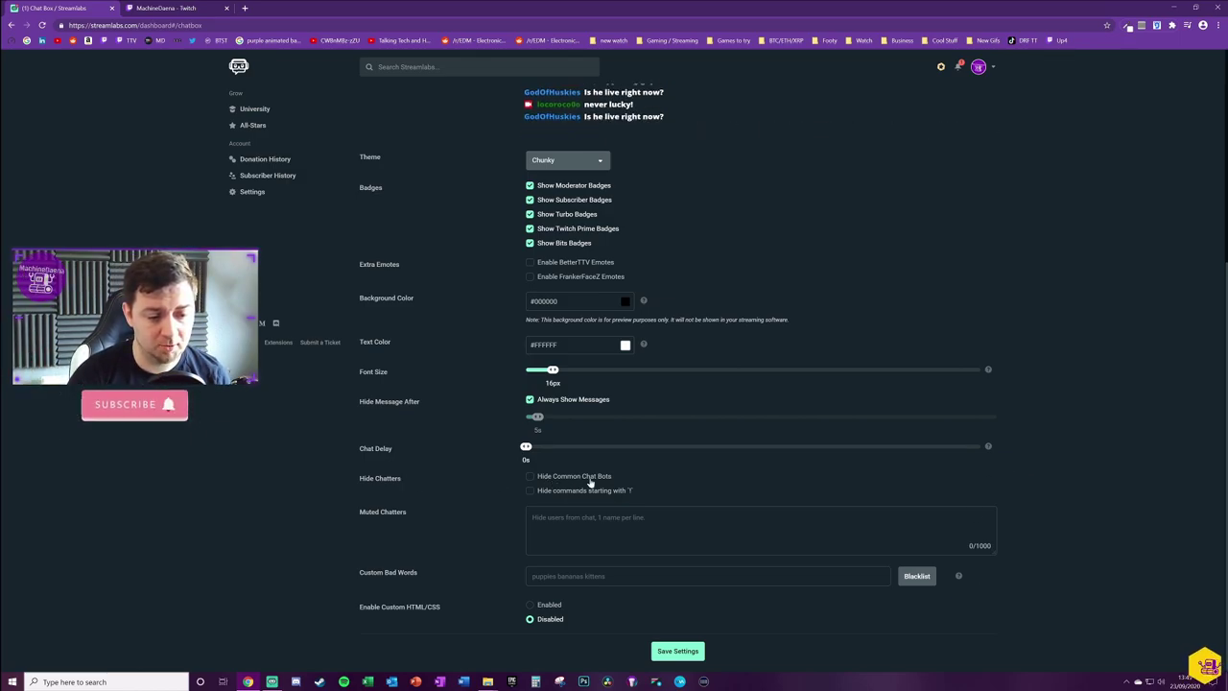
click(530, 524)
scroll(537, 518, down, 1)
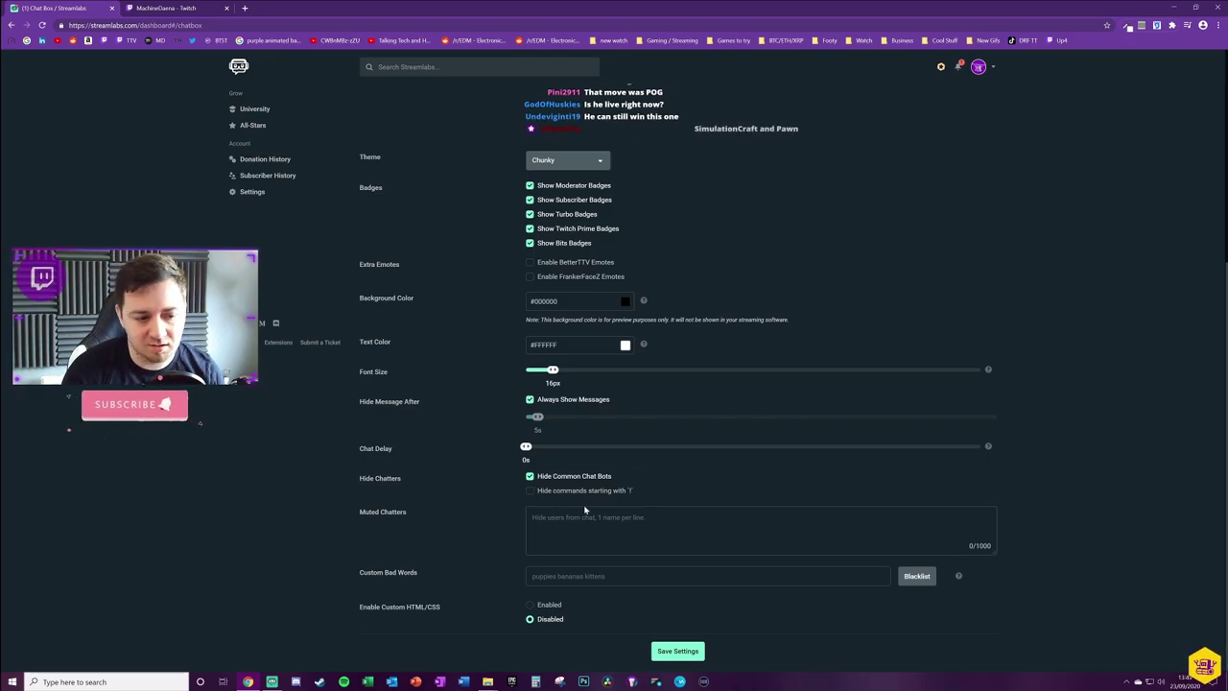
click(531, 477)
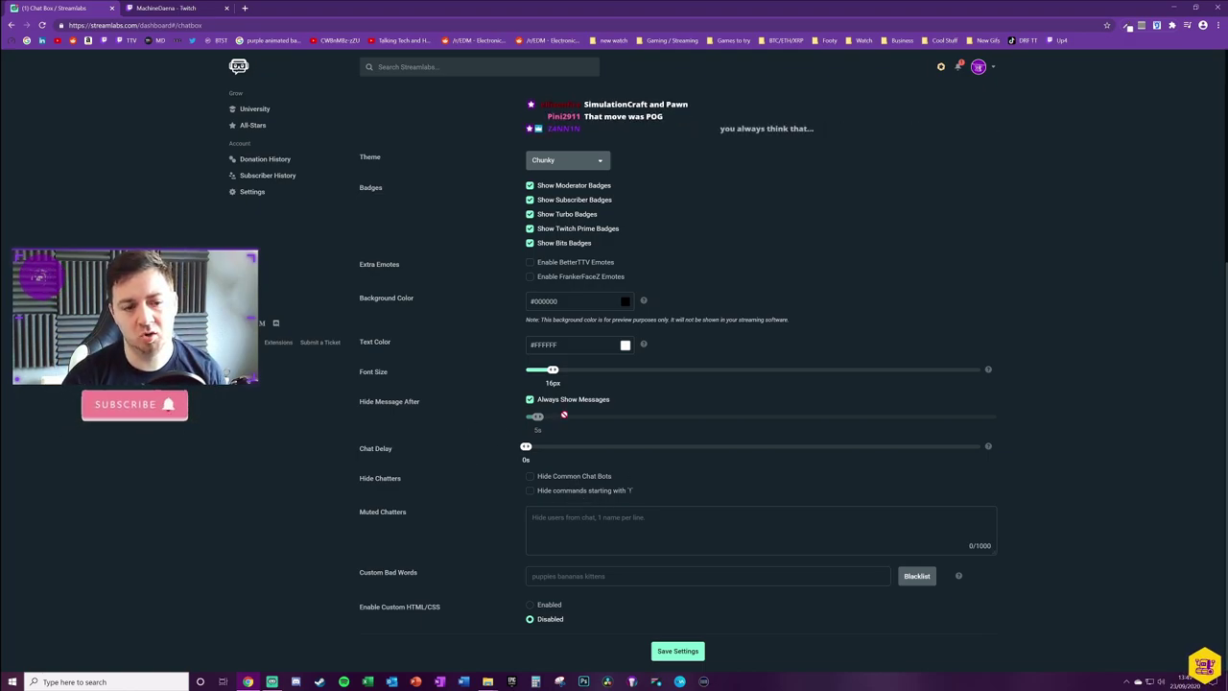
click(576, 526)
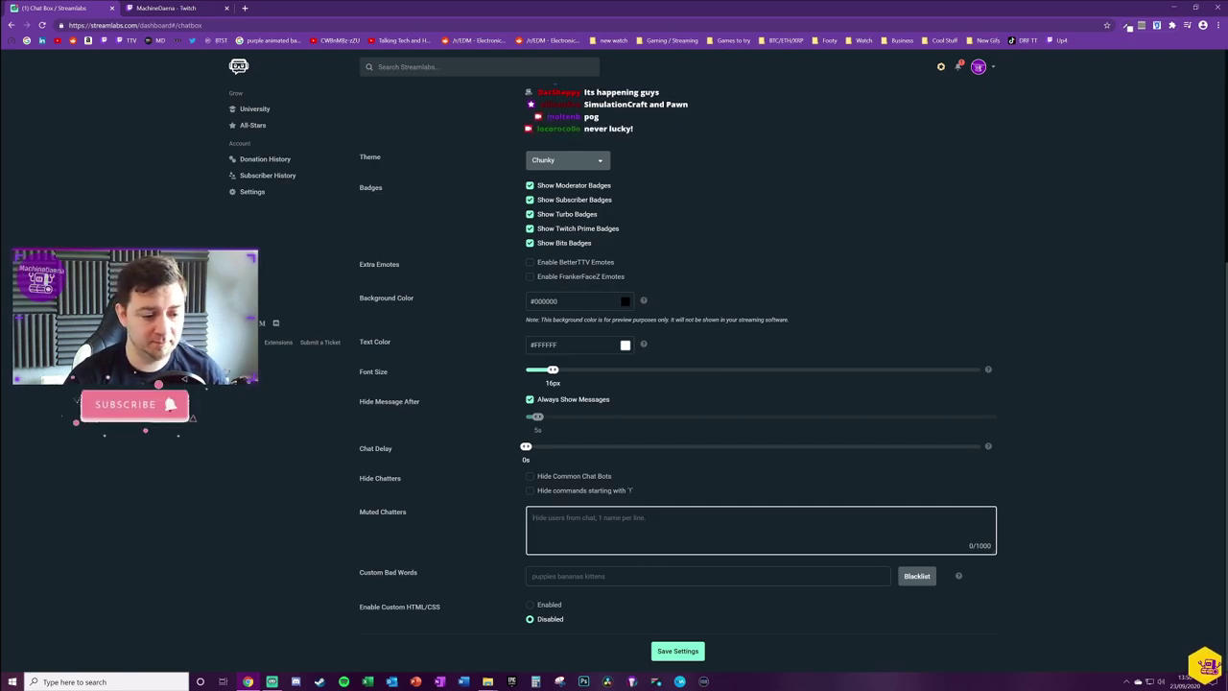
text(Banne)
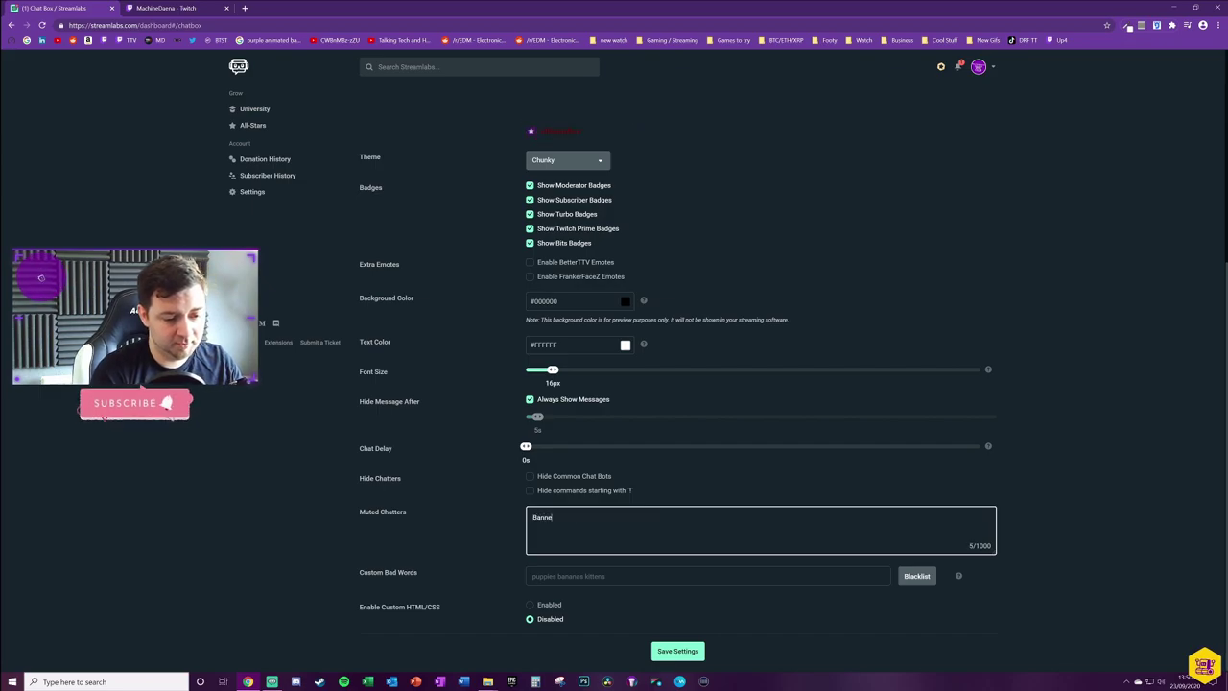
text(d_u)
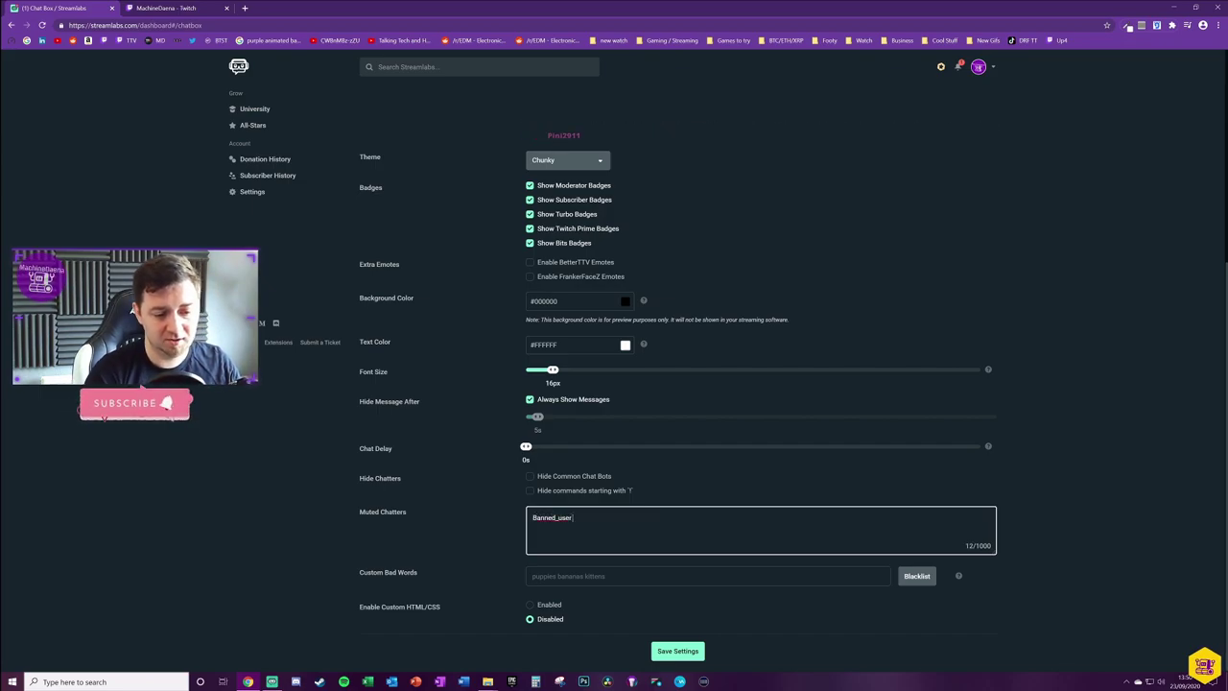
text(ser)
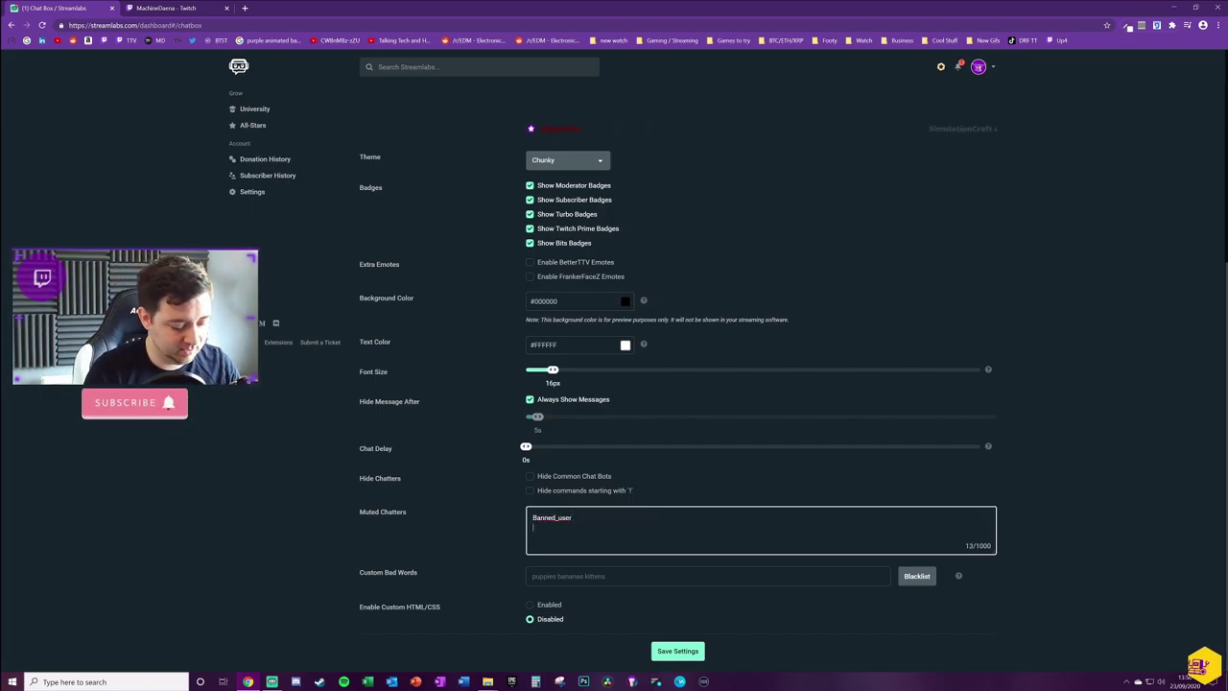
key(Return)
text(Banned)
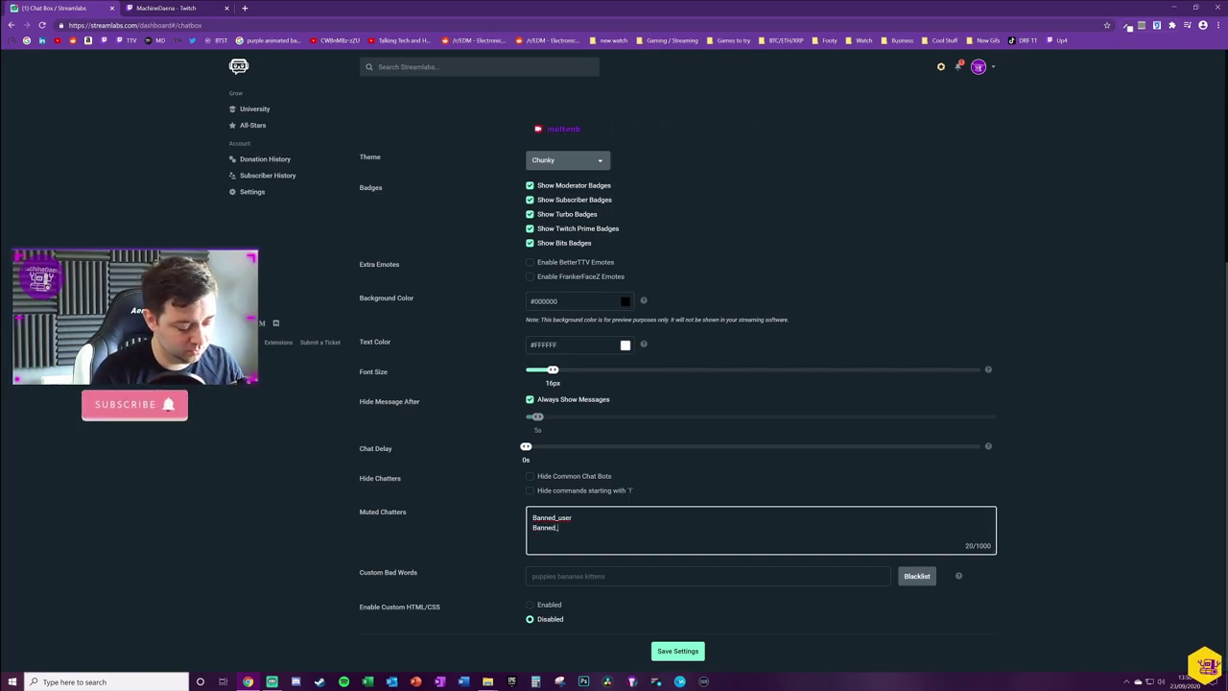
text(_user2)
key(ctrl+a)
key(BackSpace)
click(576, 575)
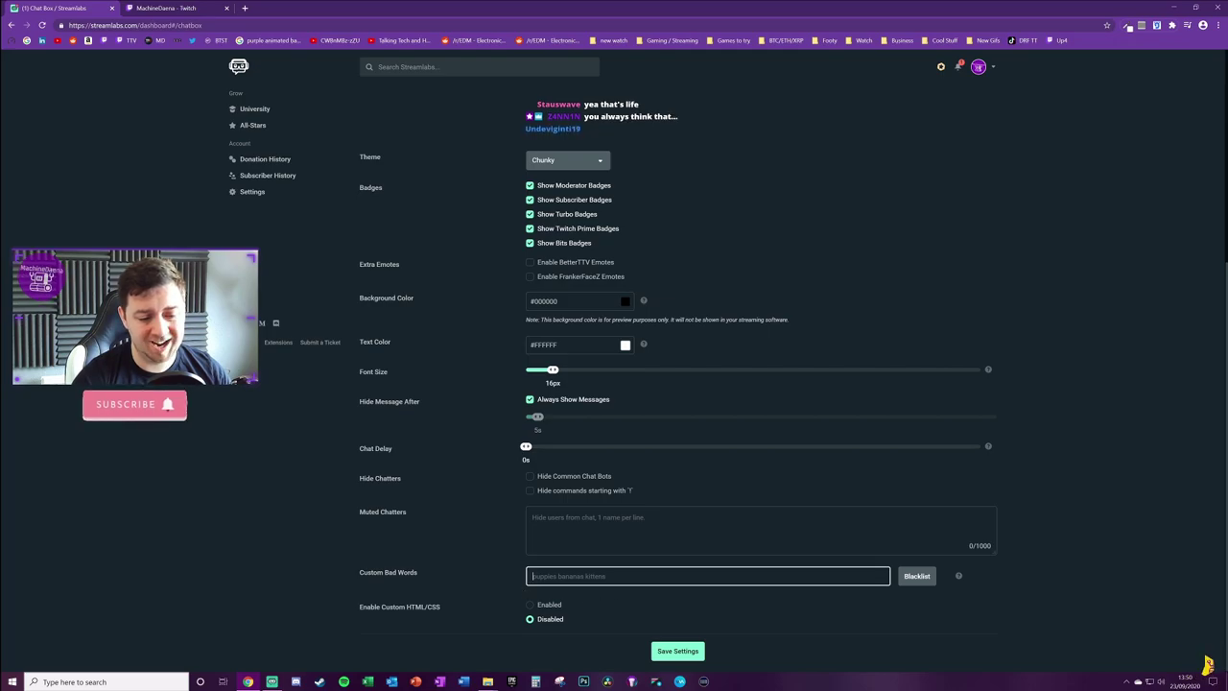
Set Enable Custom HTML/CSS to Enabled and scroll to the HTML/CSS/JS editor
click(530, 605)
scroll(529, 517, down, 2)
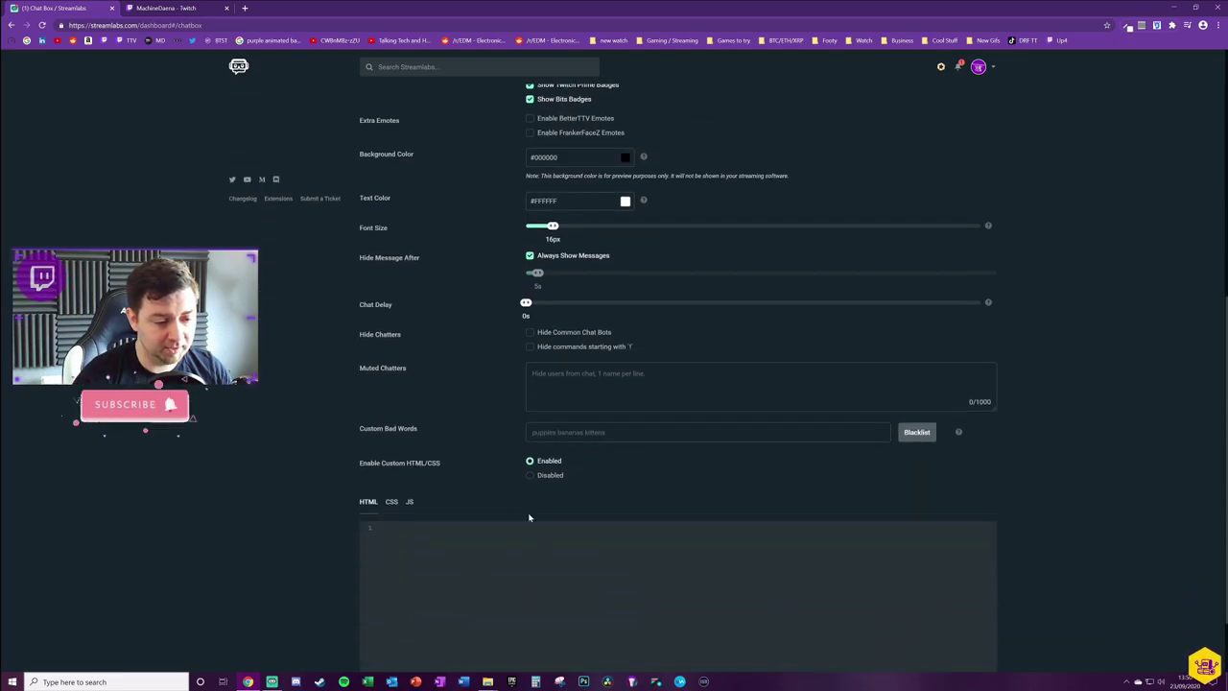
scroll(421, 546, down, 1)
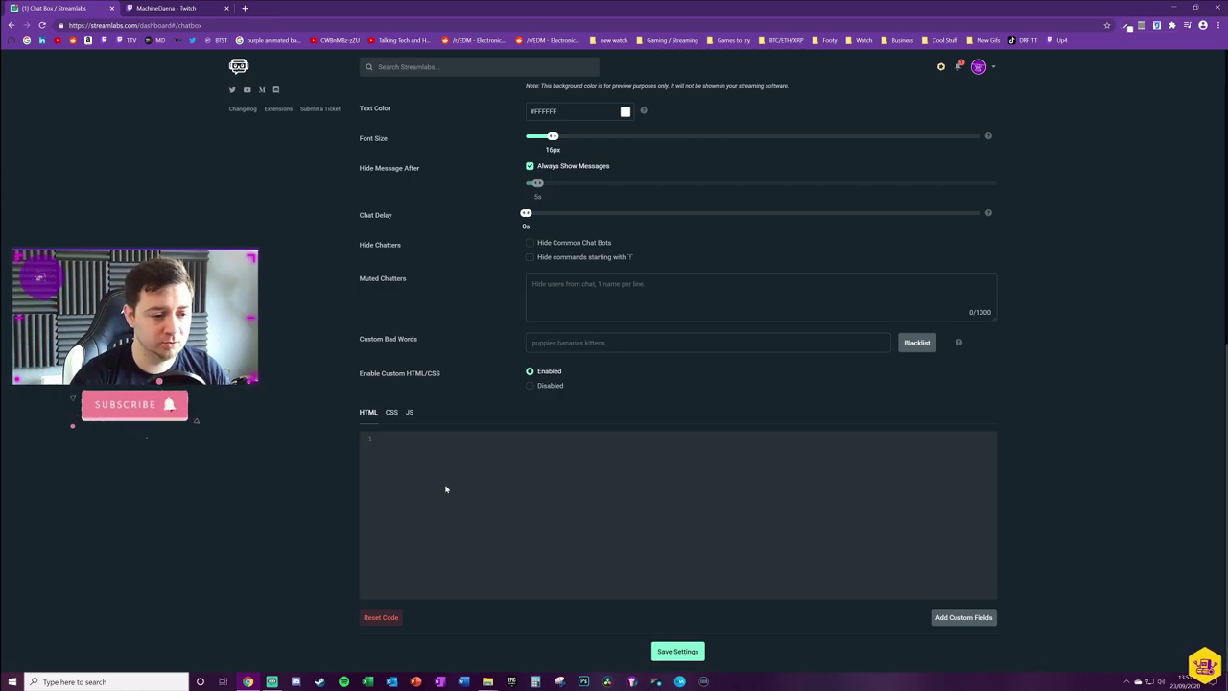
Save the Chat Box settings and copy the Widget URL
click(678, 650)
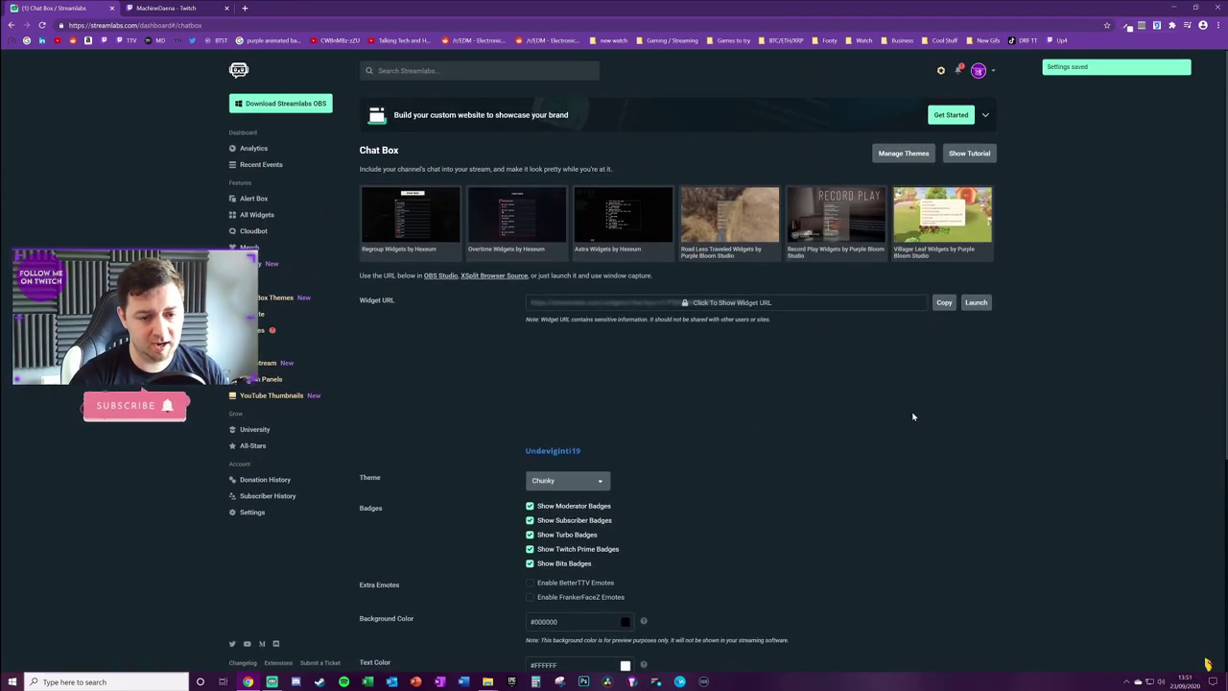
click(945, 303)
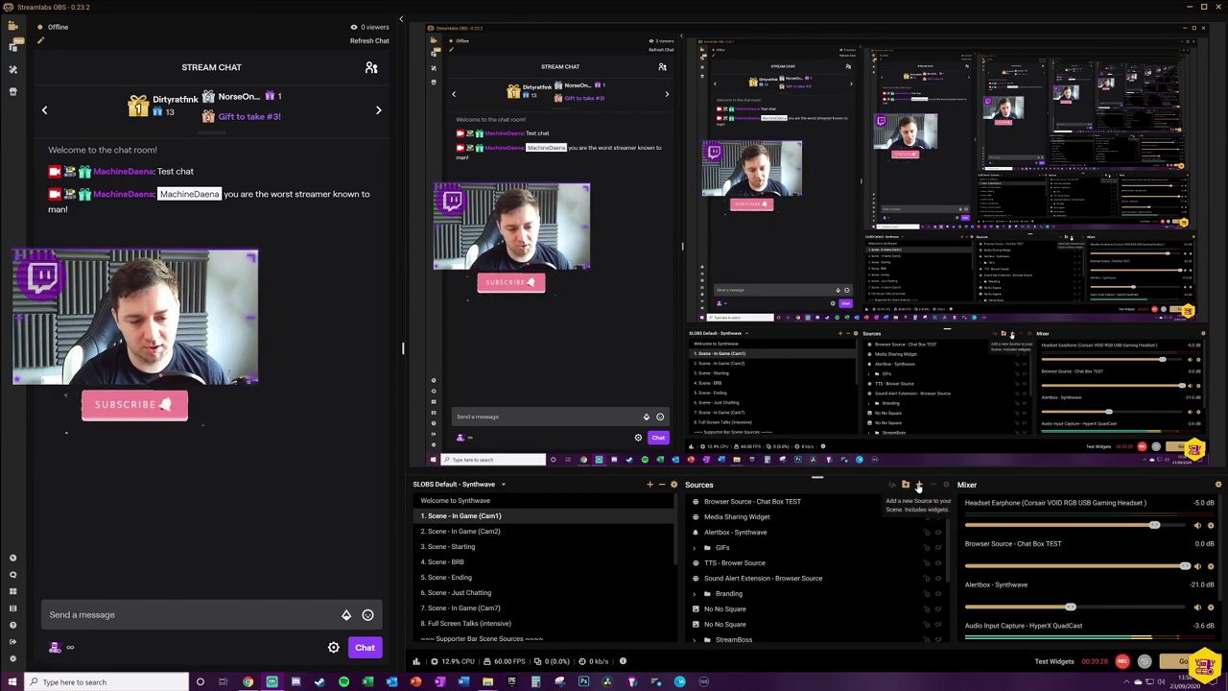
Add a new Browser Source named 'Browser Source - New Test Chat Box' to the scene
click(919, 487)
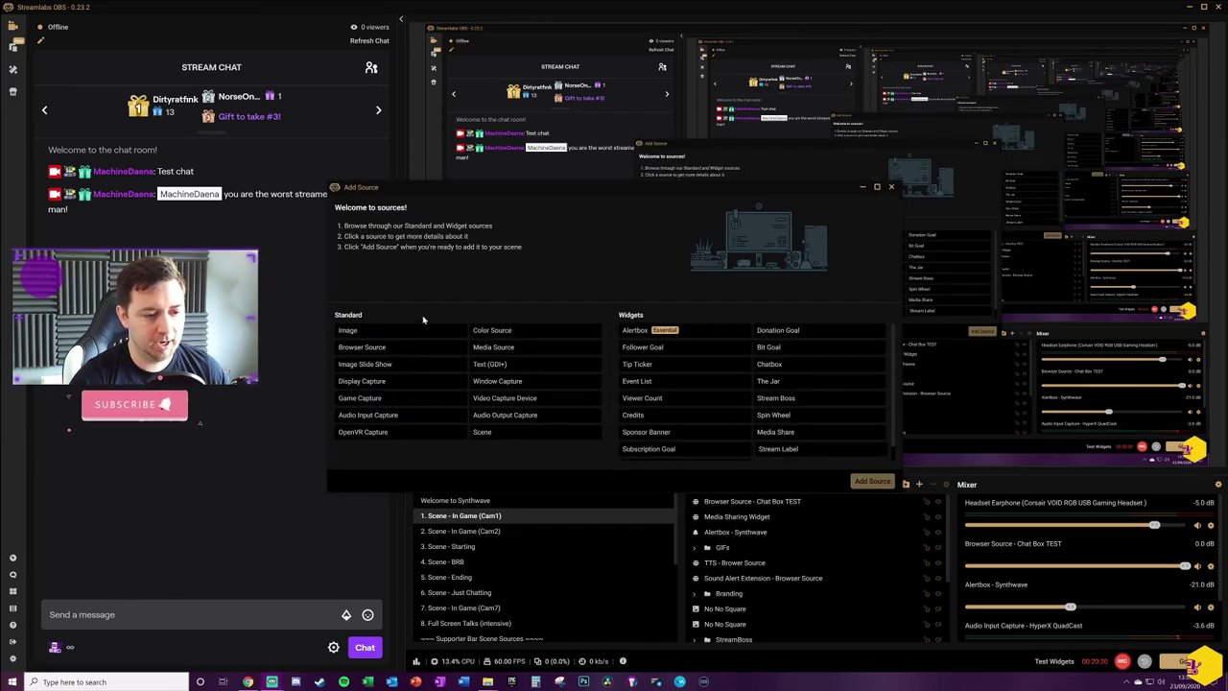
click(361, 347)
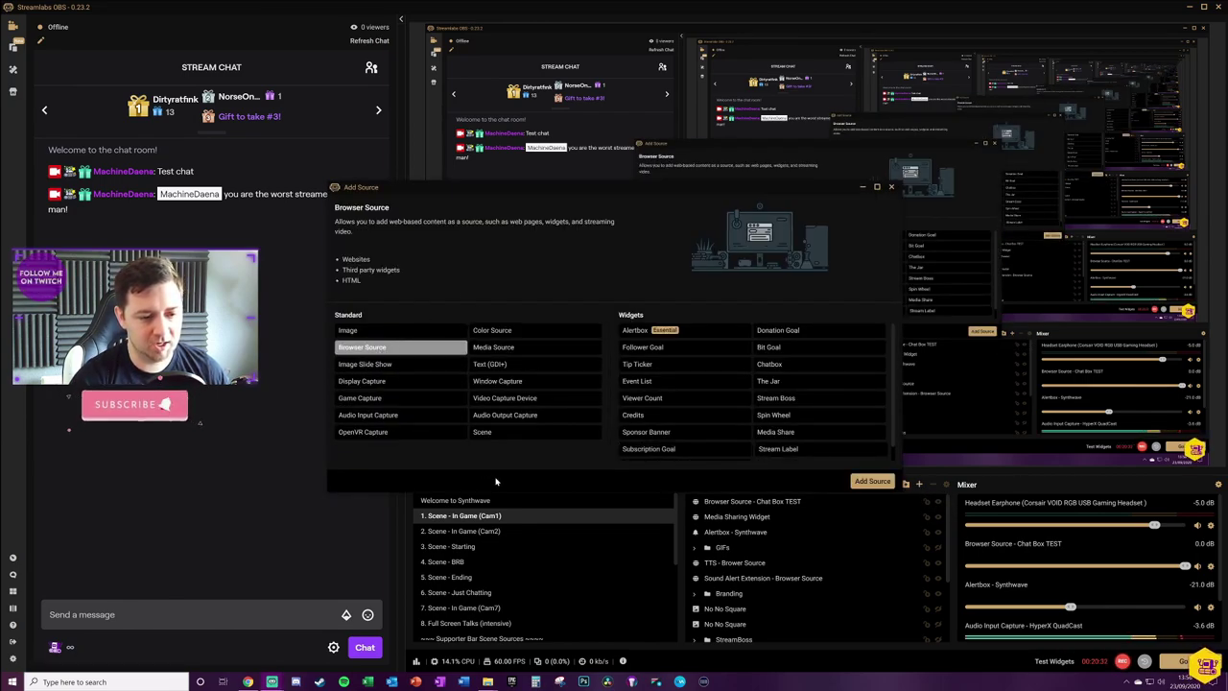
click(851, 485)
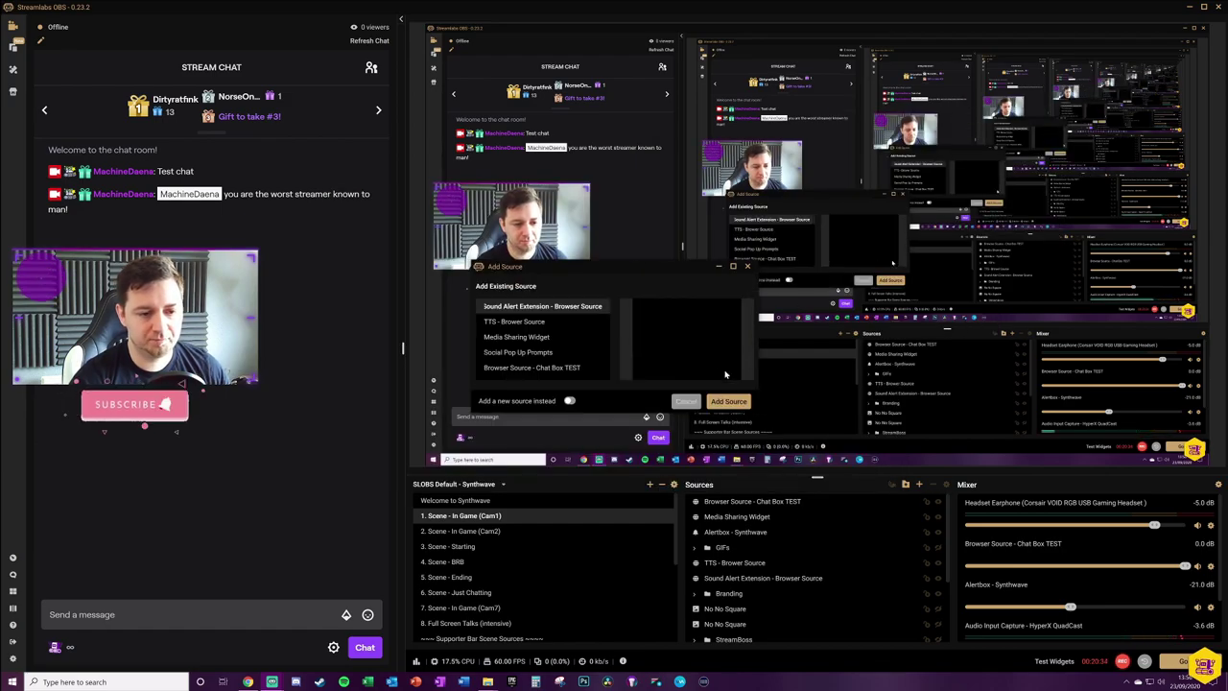
click(570, 402)
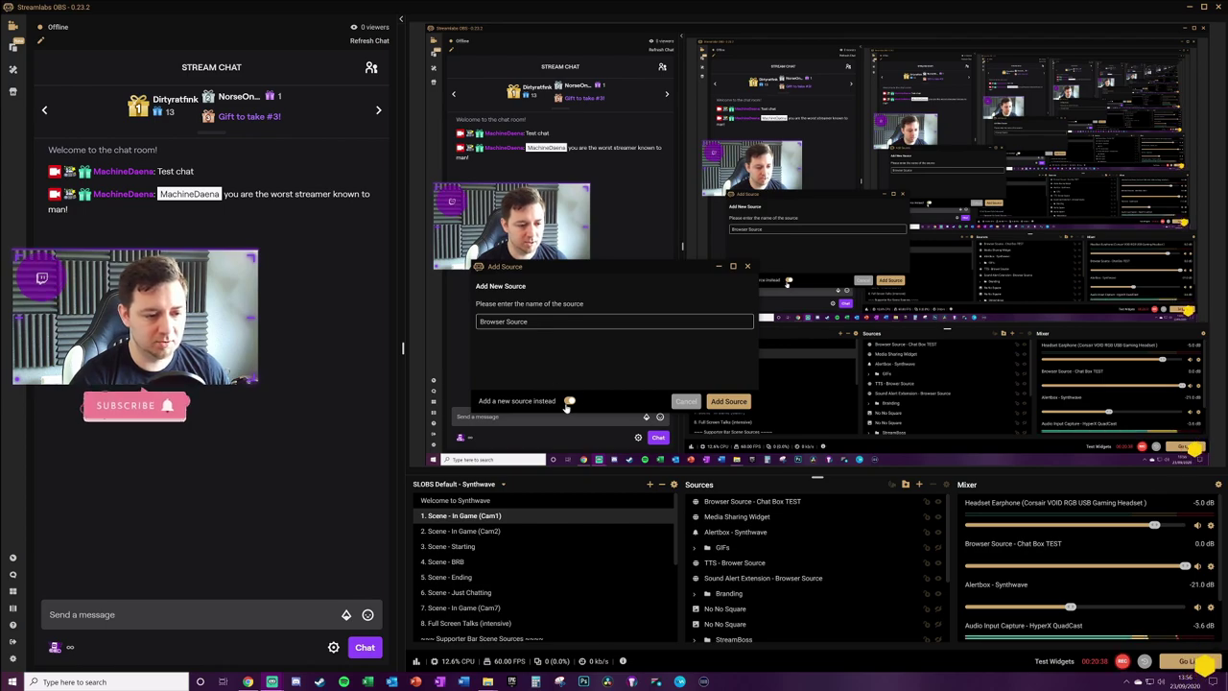
text(- N)
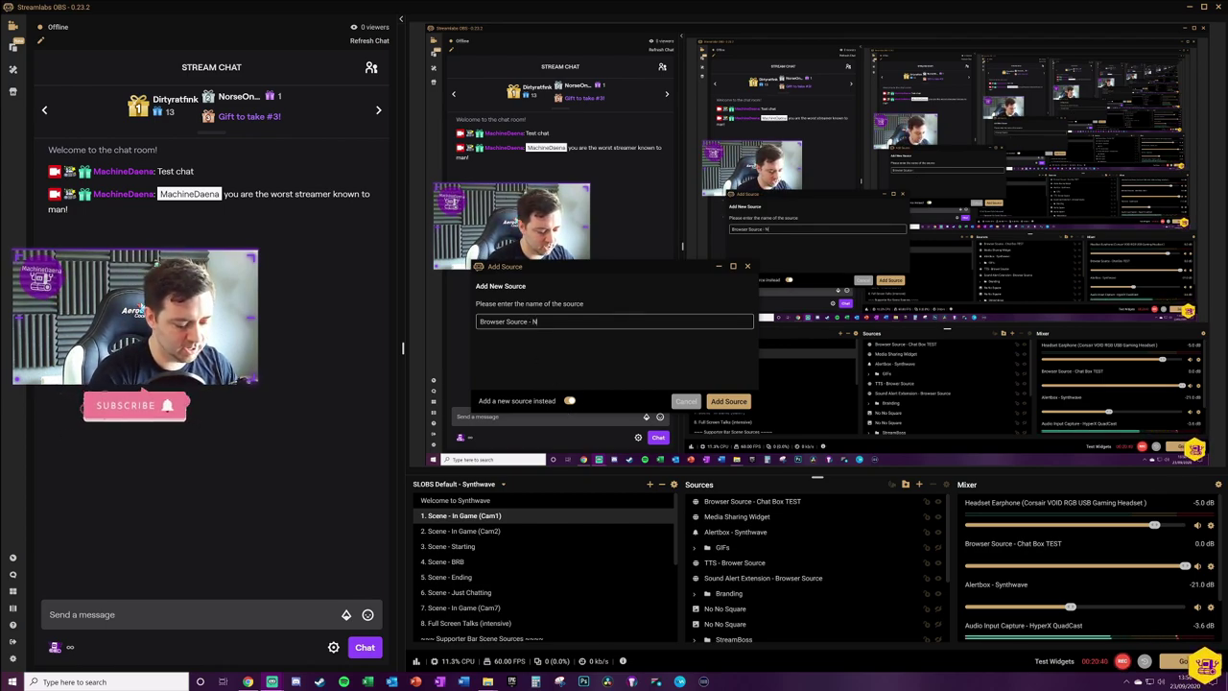
text(ew Test Chat Box)
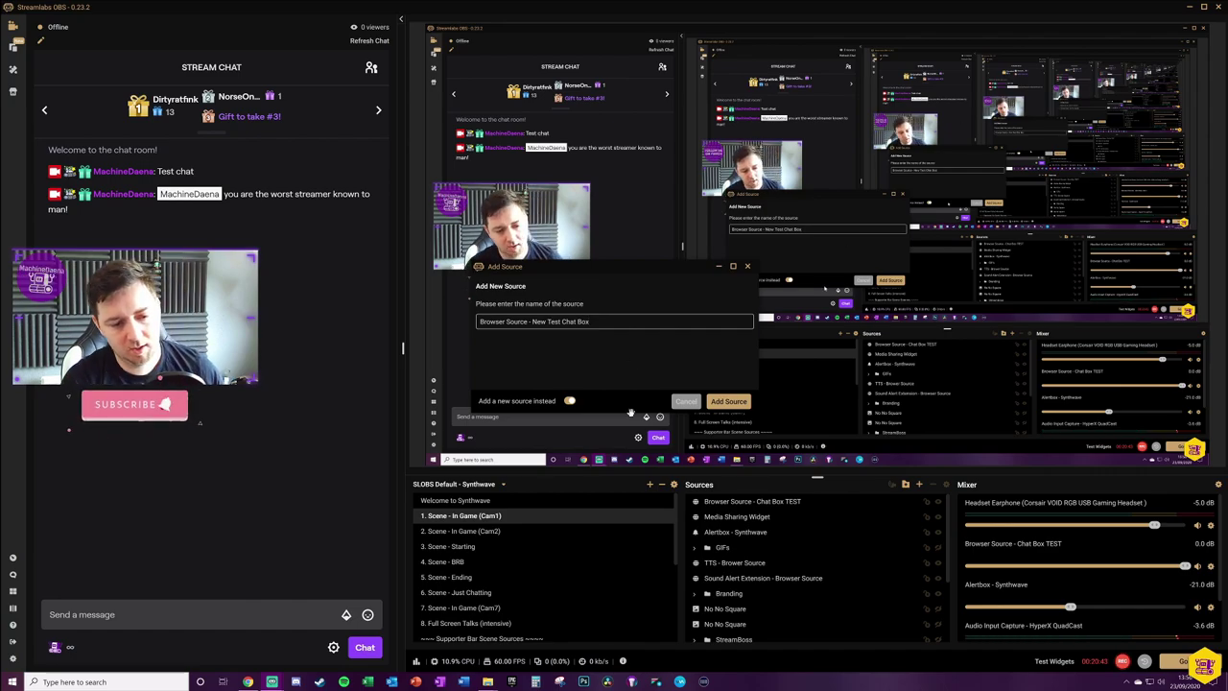
key(Return)
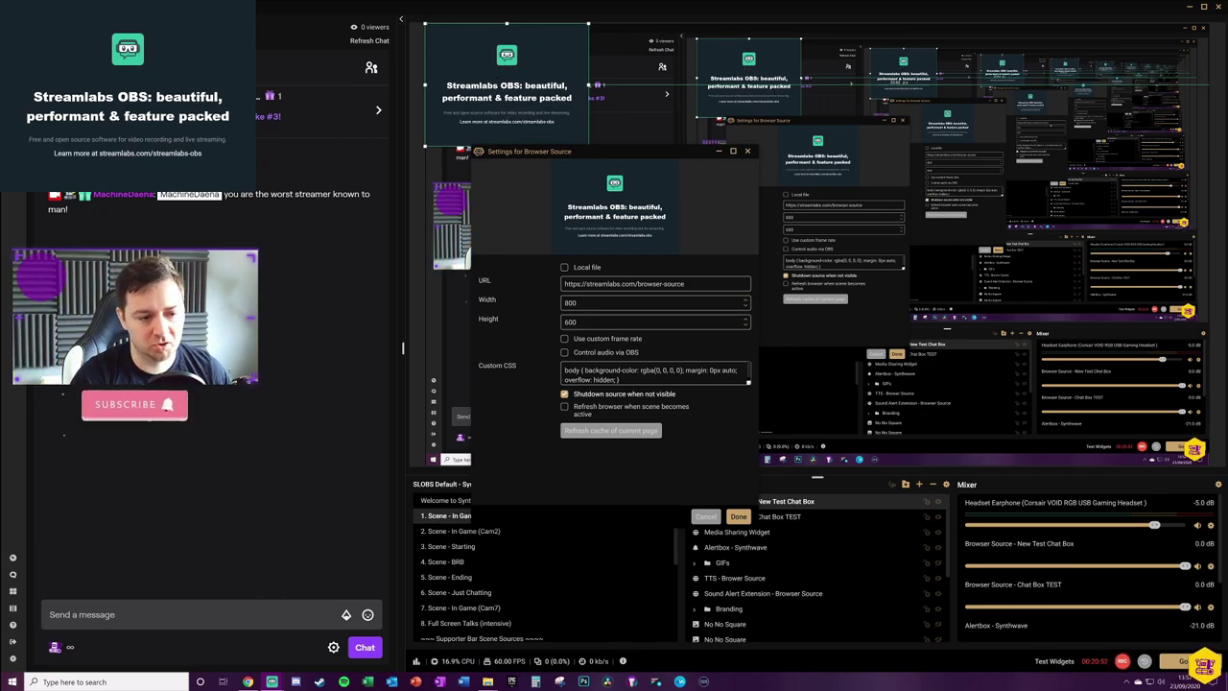
Replace the browser source's default URL with the copied Chat Box widget address
drag(565, 284, 685, 284)
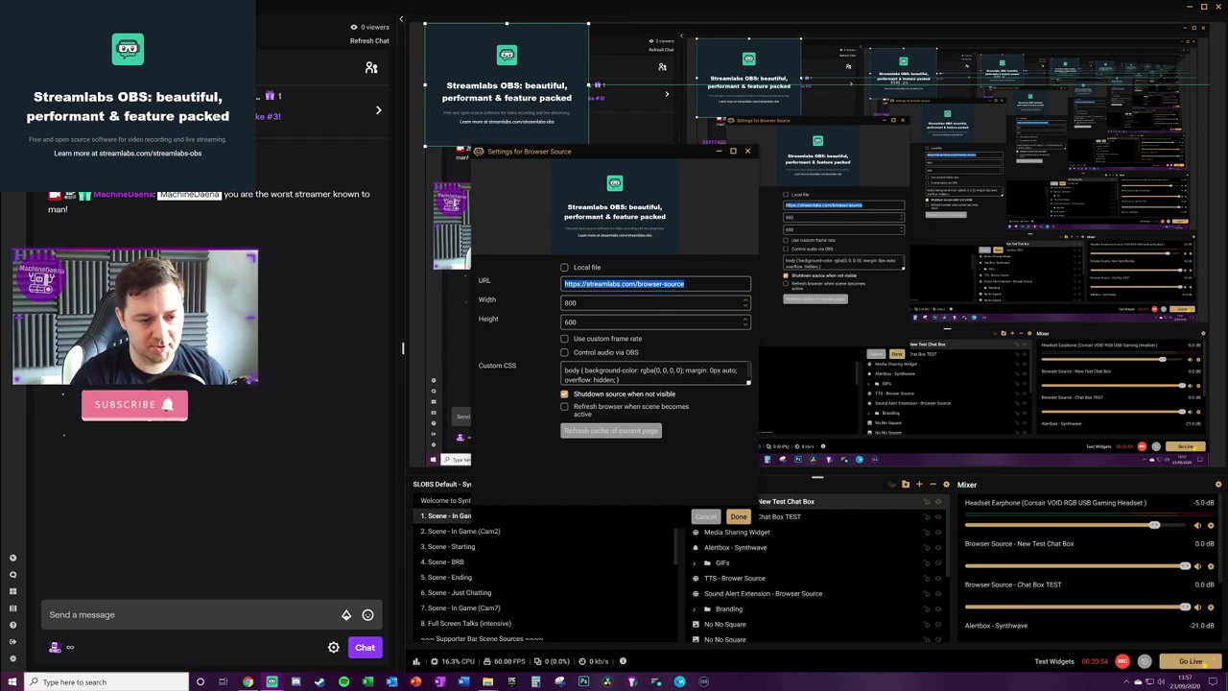
key(ctrl+v)
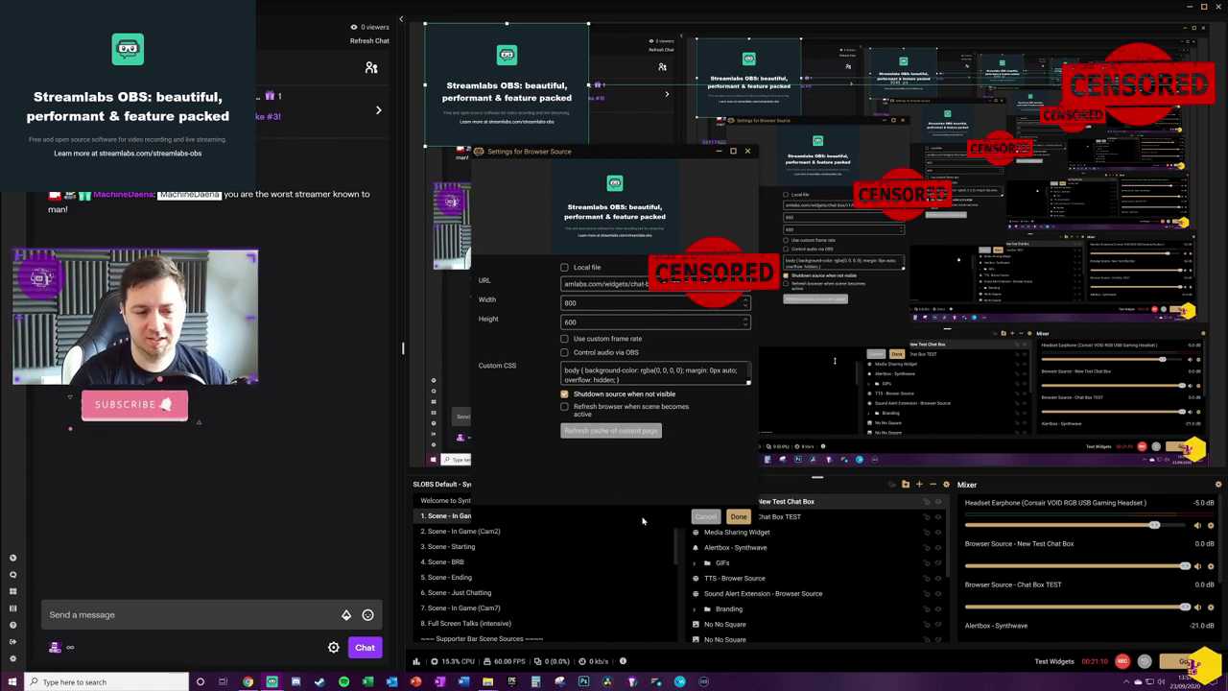
Apply the new URL and send two test chat messages, starting with 'Test'
click(738, 517)
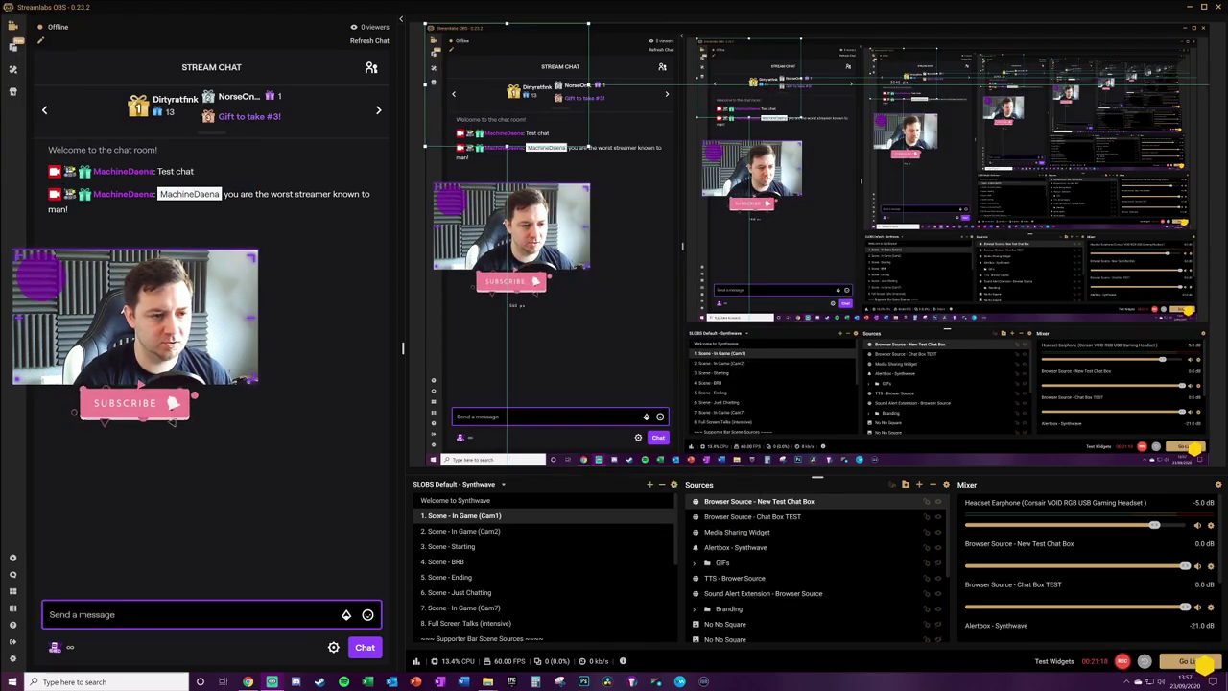
text(T)
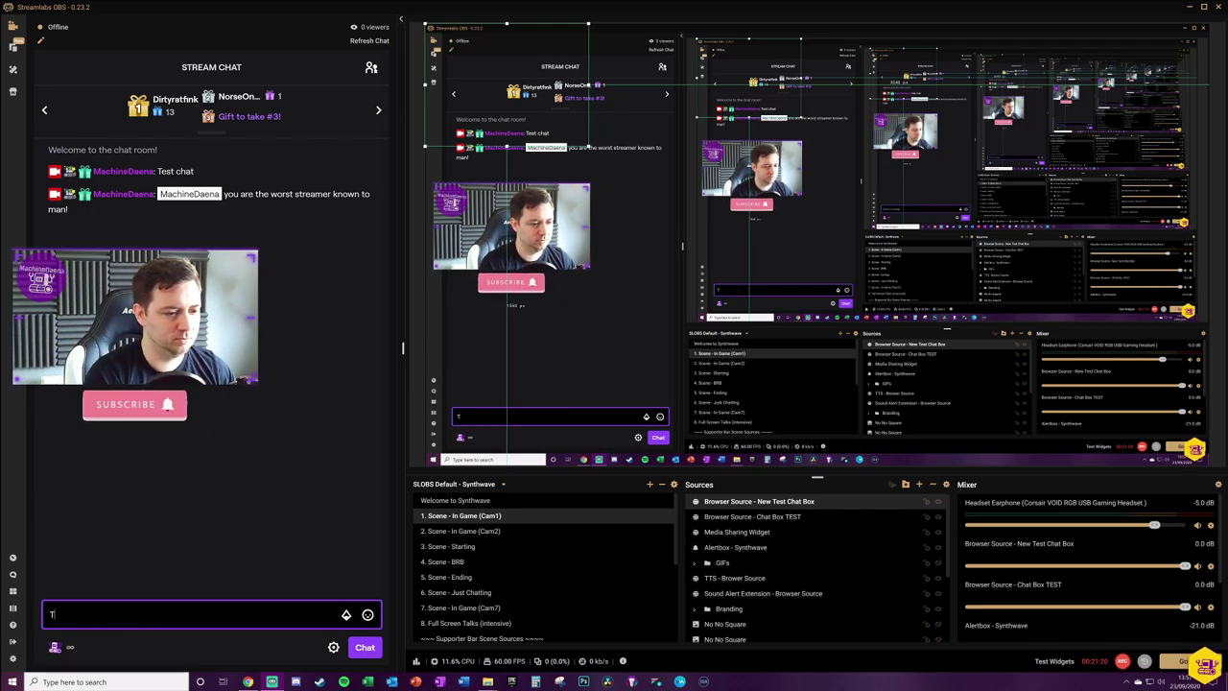
text(est)
key(Return)
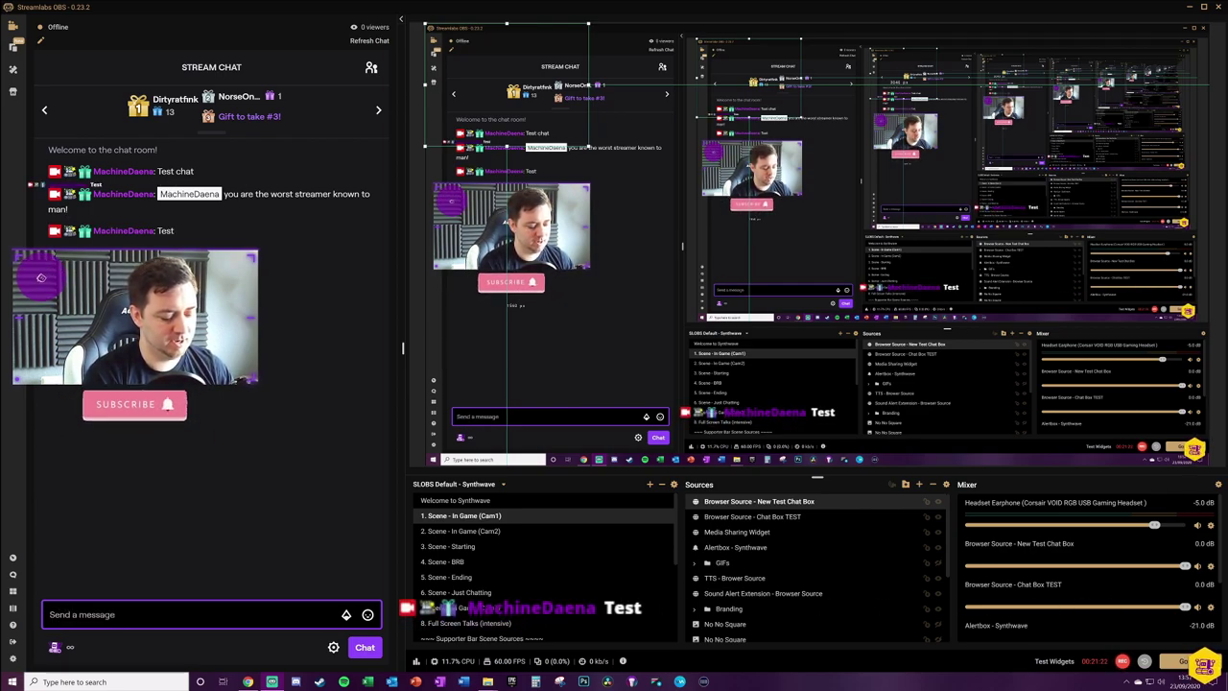
text(MachineDaena you are the worst streamer ever!)
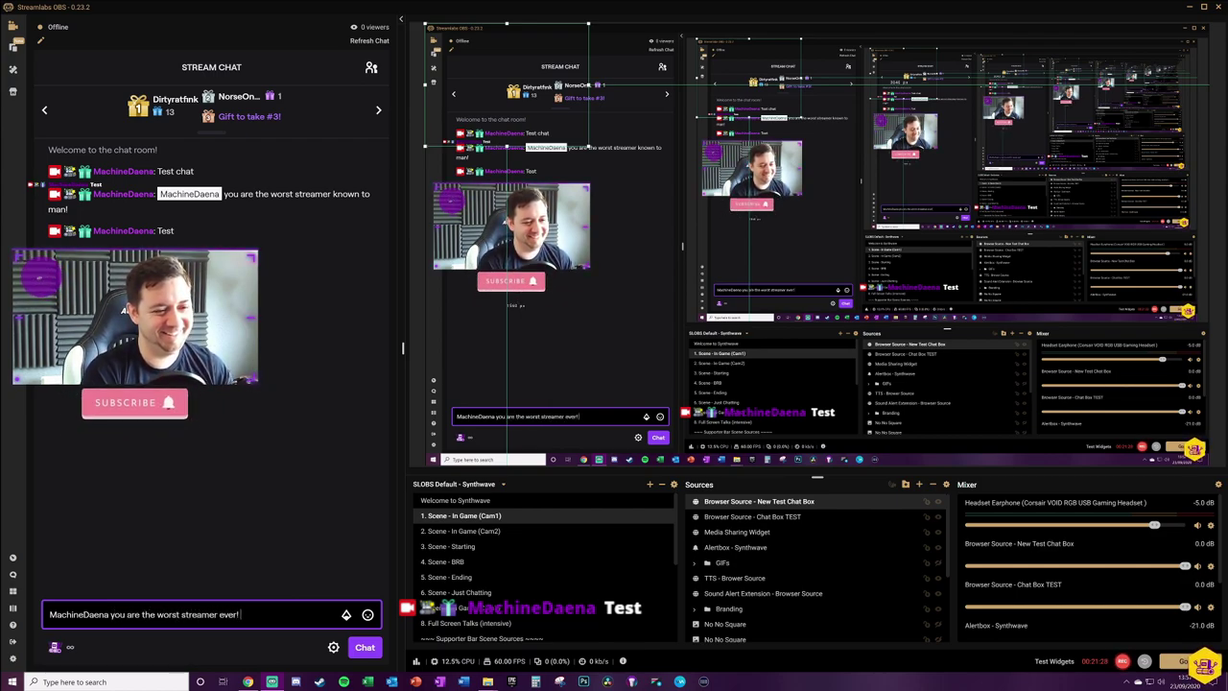
key(Return)
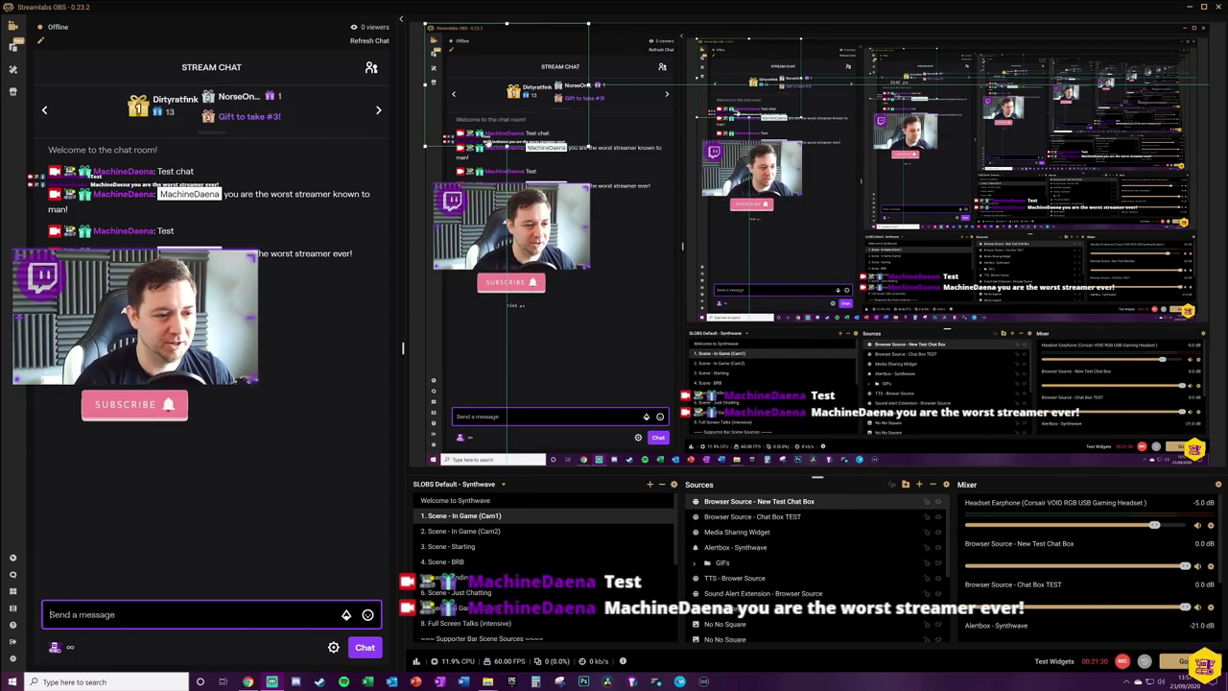
Move the chat overlay down-right, enlarge it, and delete the New Test Chat Box source
click(609, 332)
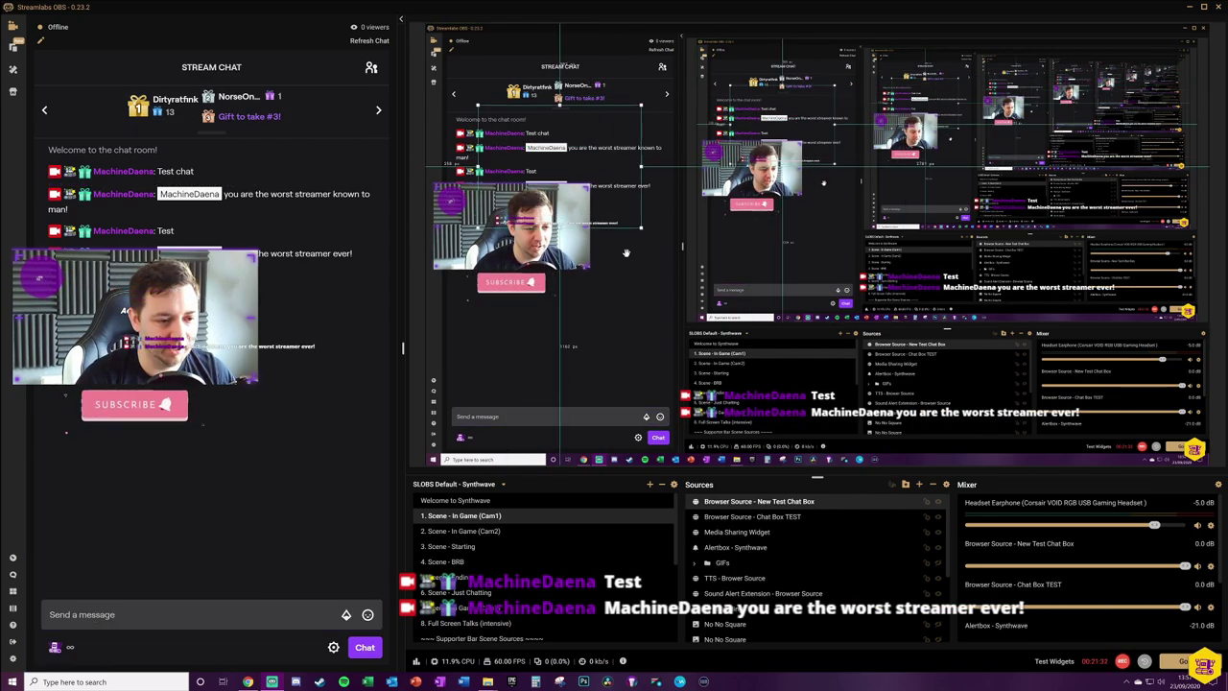
drag(554, 368, 568, 395)
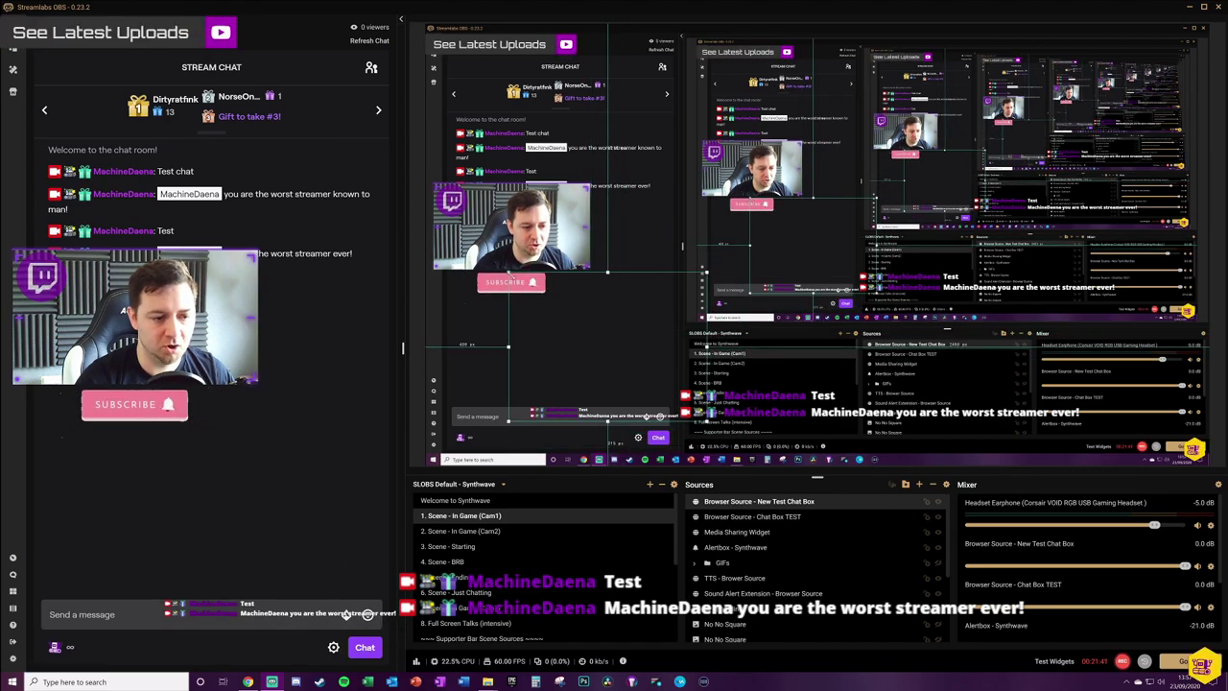
drag(509, 271, 406, 173)
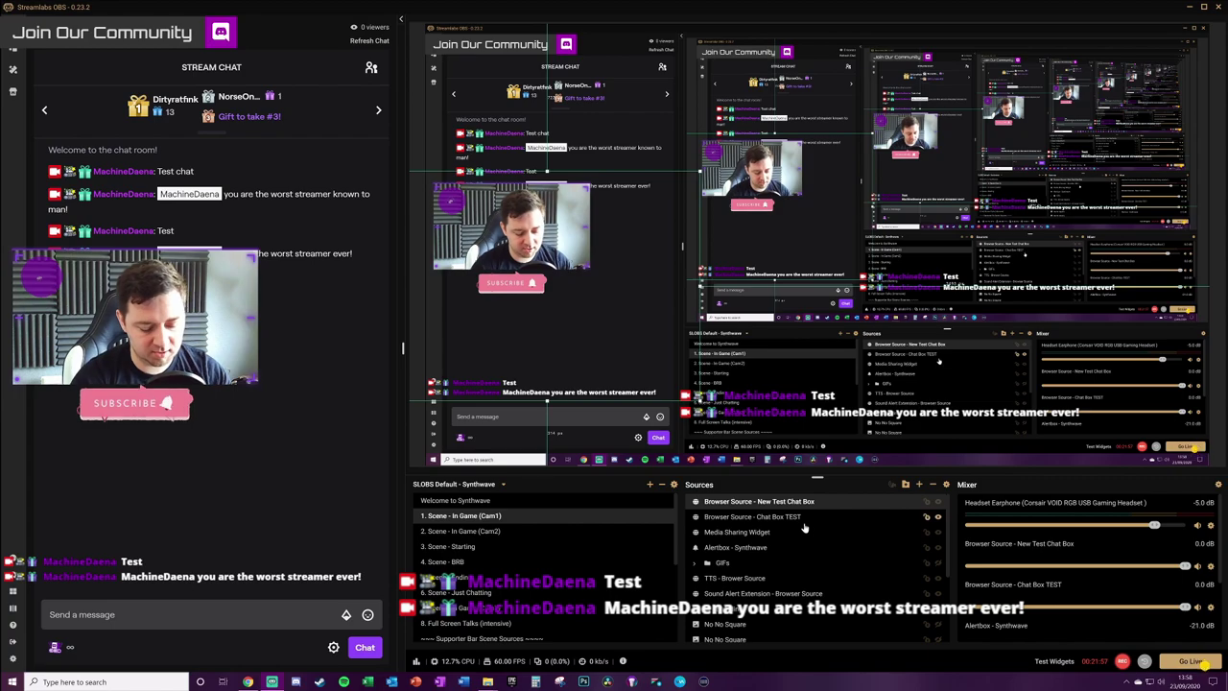
key(Delete)
Confirm the browser source removal, then add a new Chatbox widget source named 'Chatbox'
click(660, 343)
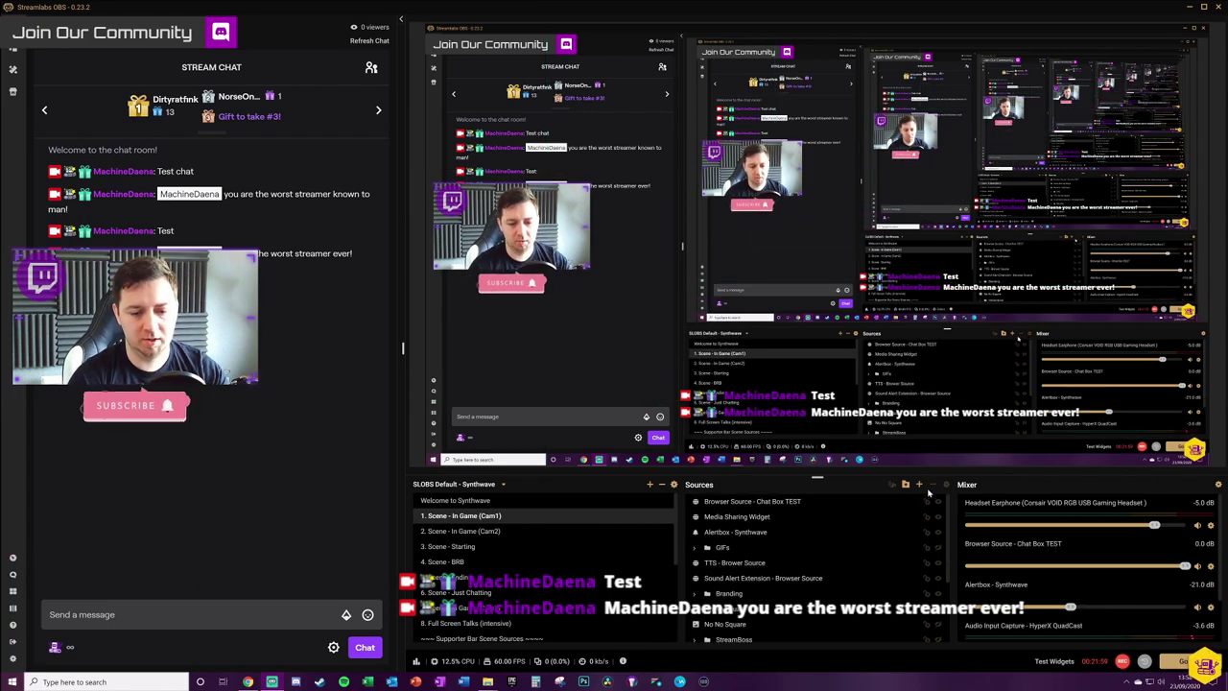
click(920, 484)
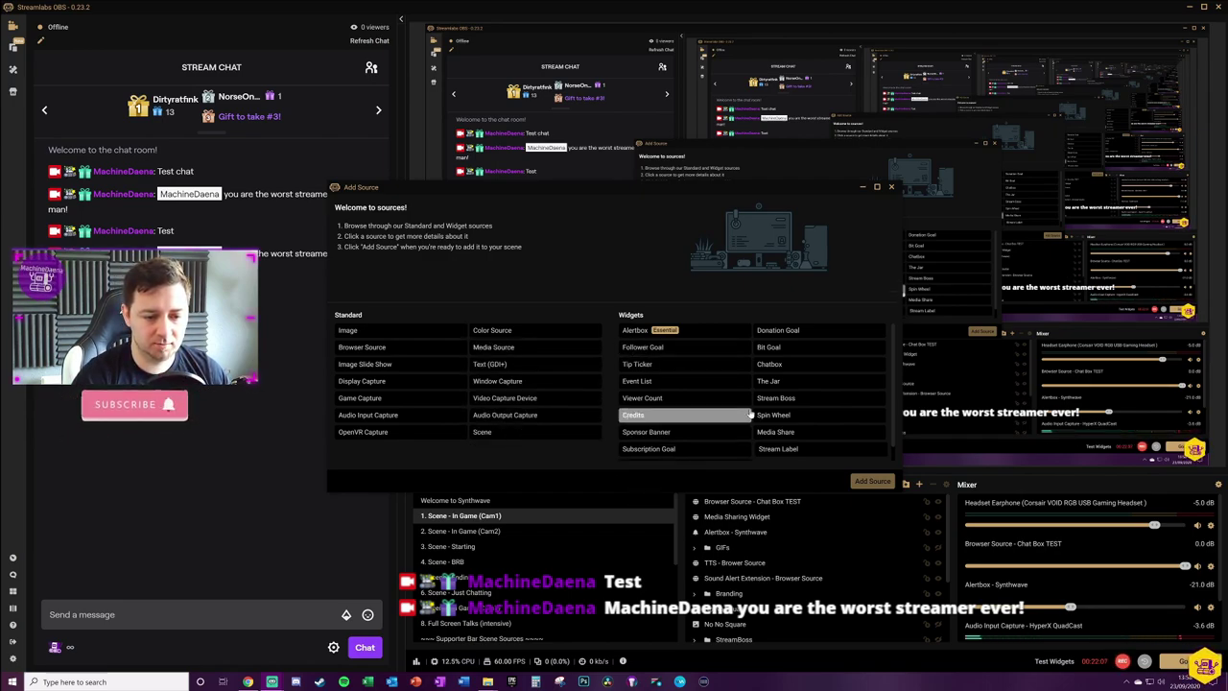
click(787, 367)
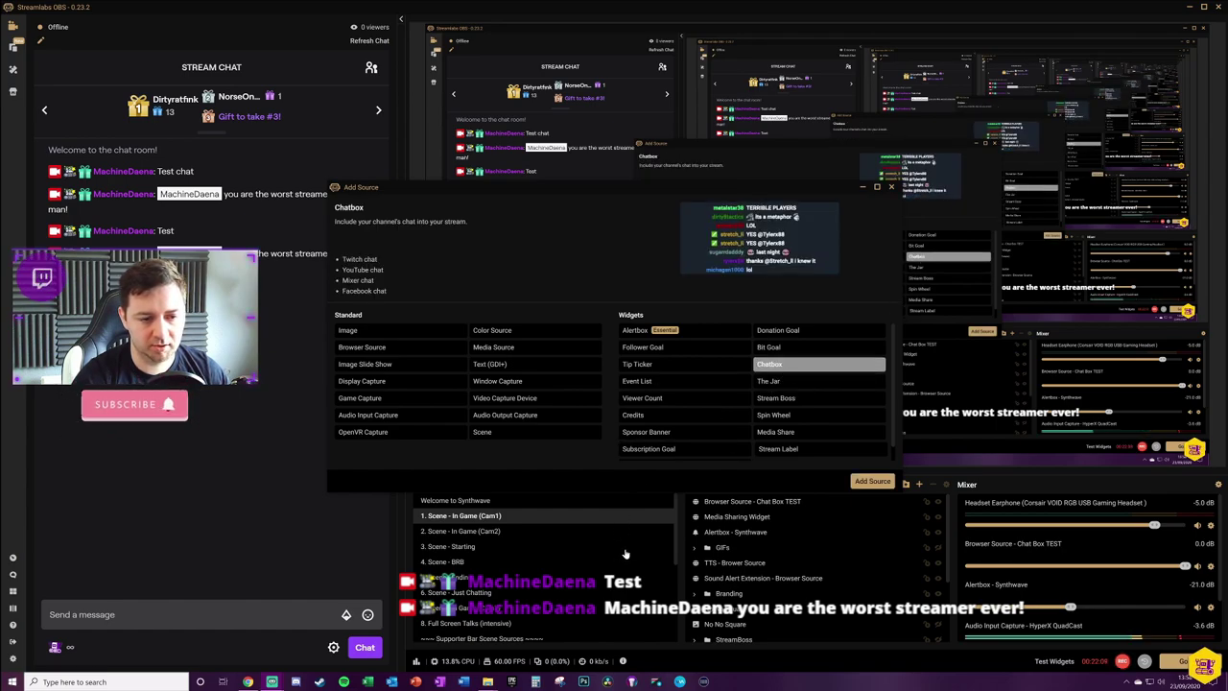
click(873, 482)
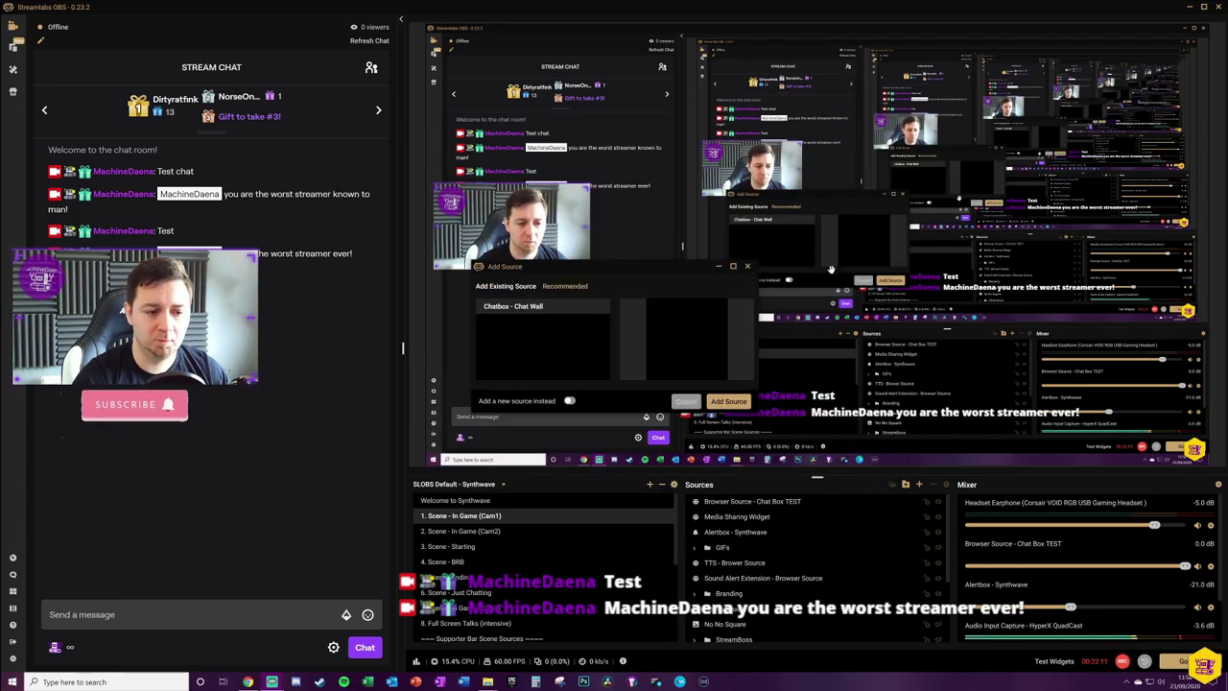
click(570, 402)
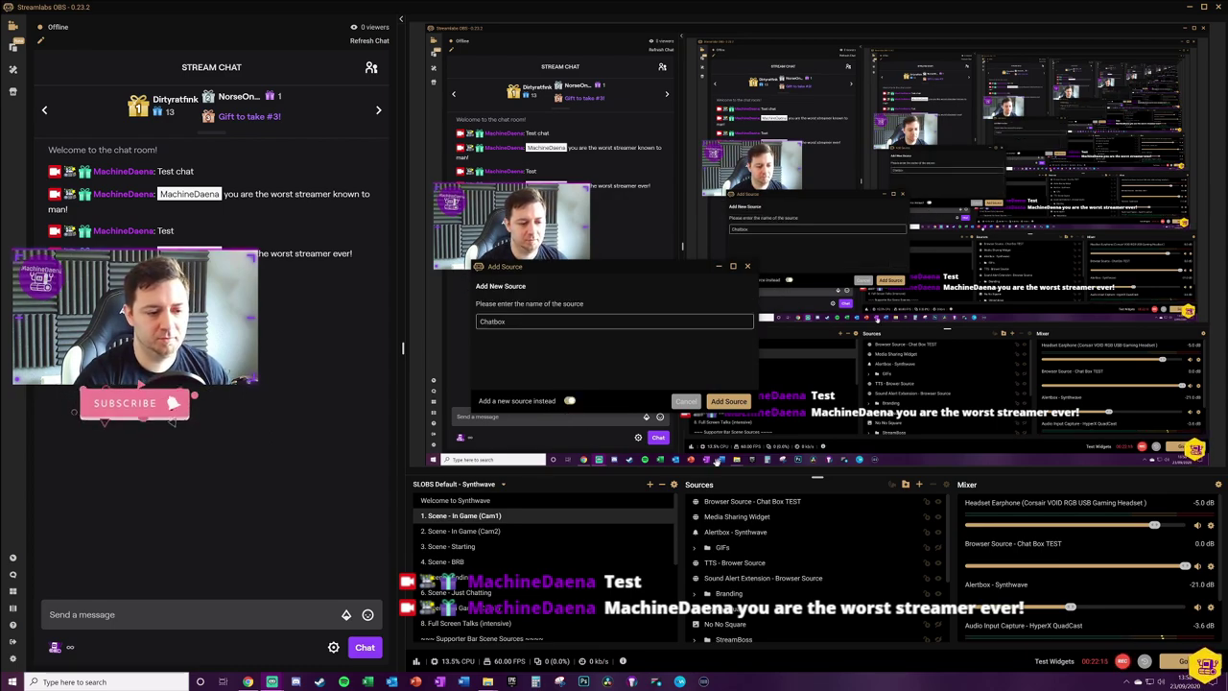
click(730, 402)
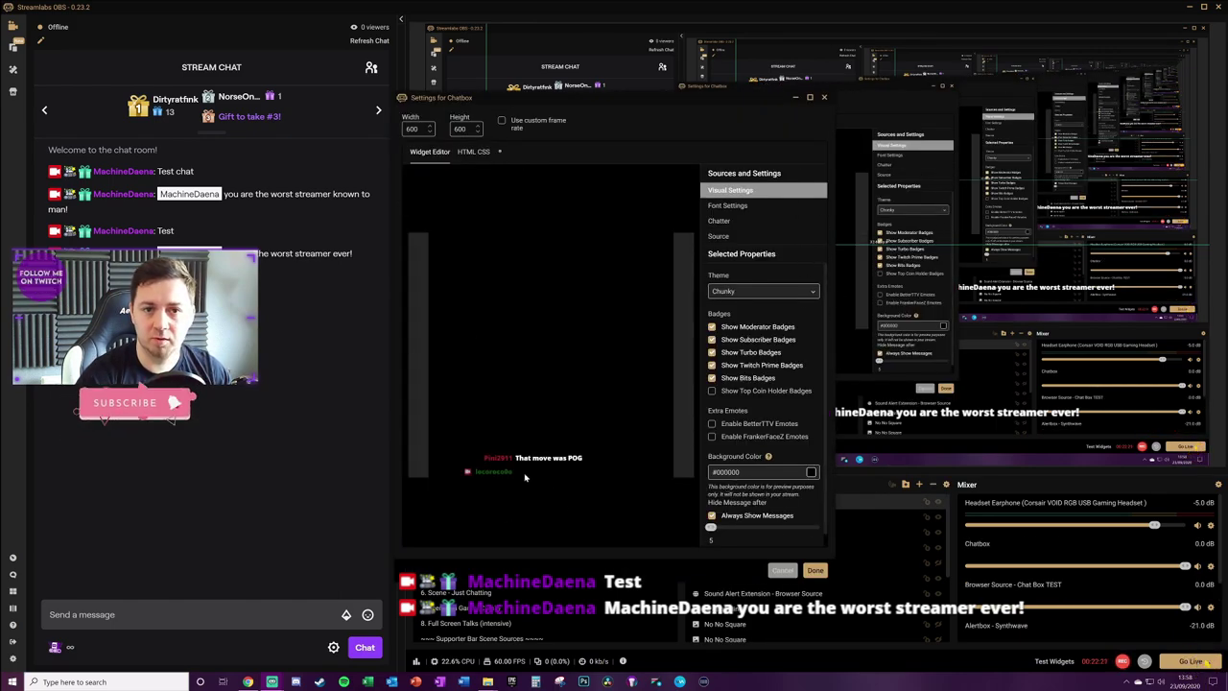
Review the Chatbox's Chunky theme and badge settings, briefly checking the HTML CSS tab
scroll(758, 472, down, 1)
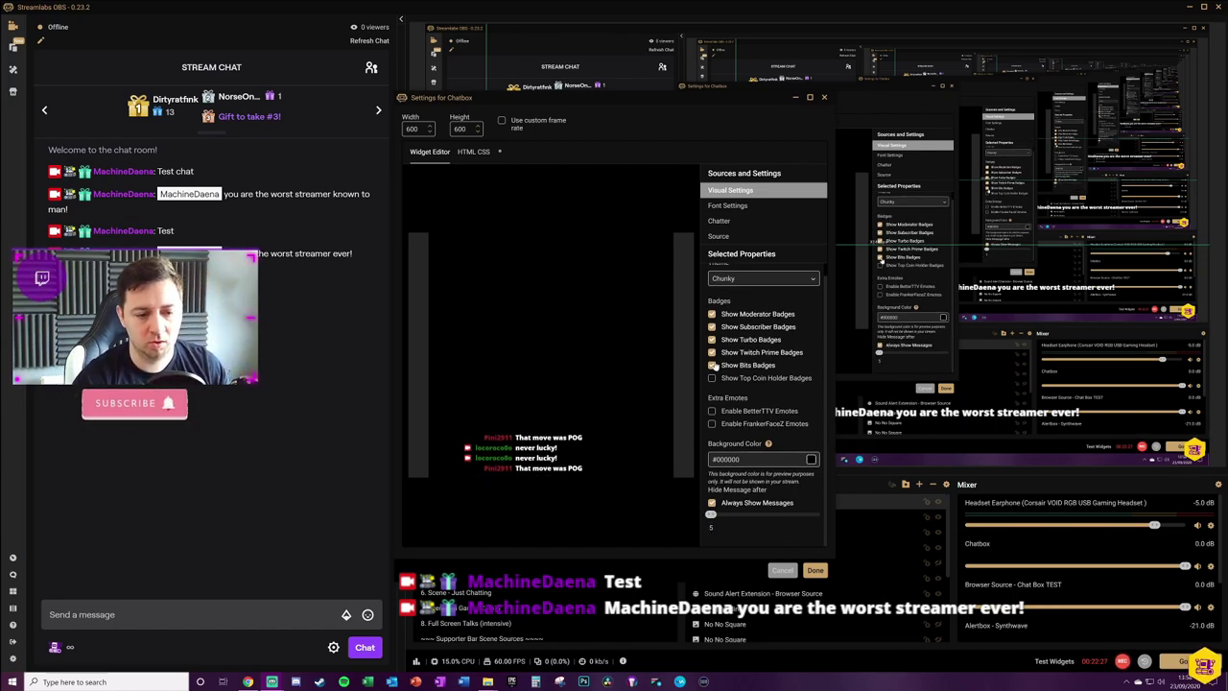
scroll(745, 286, up, 1)
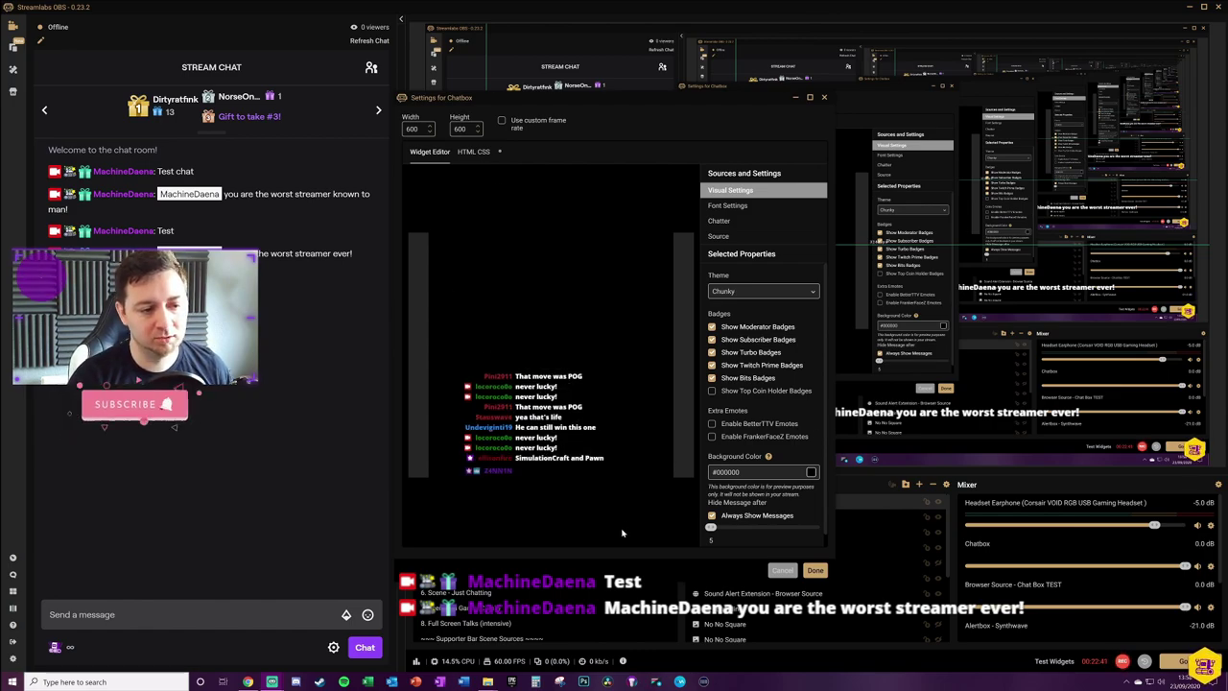
click(473, 152)
click(430, 152)
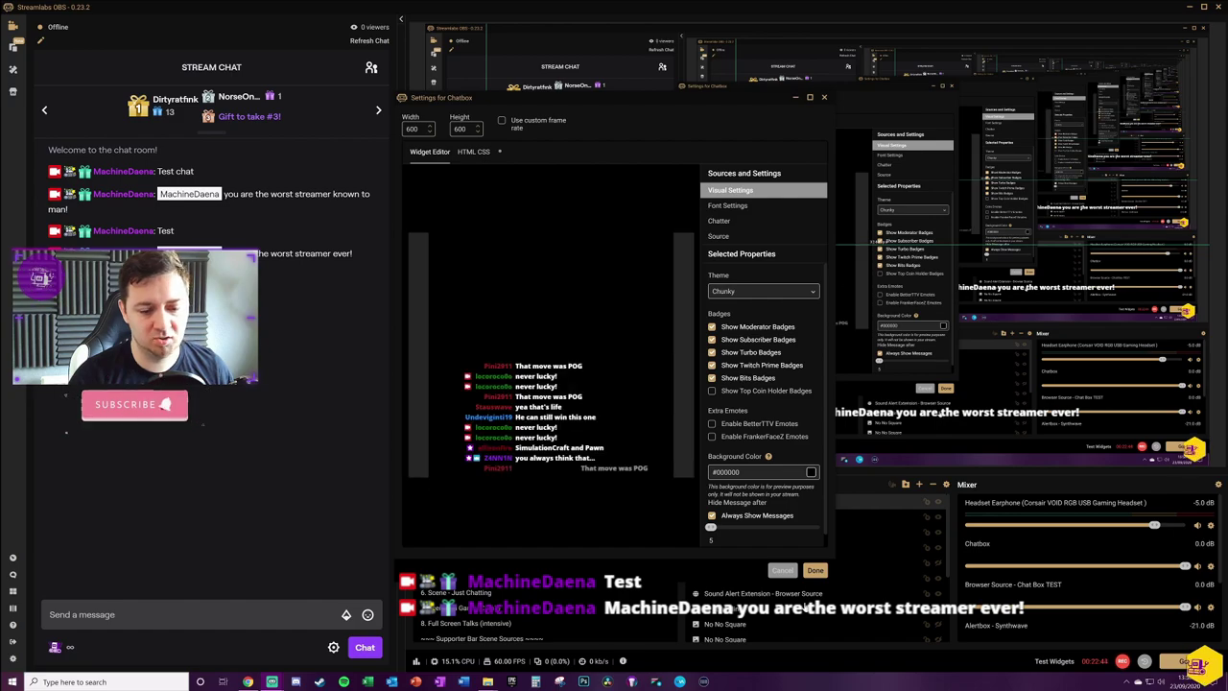
Enlarge the Chatbox overlay, then send 'Test text' and 'I absolutely LOVE your tutorials!' to chat
click(815, 570)
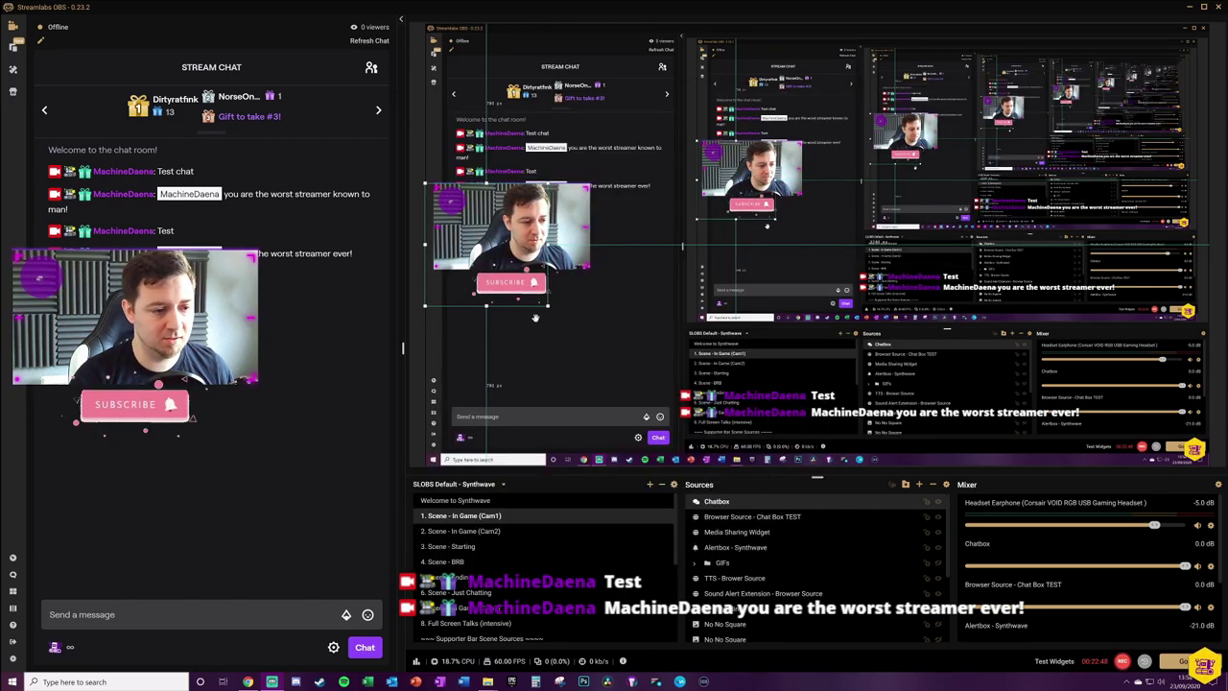
drag(549, 306, 649, 407)
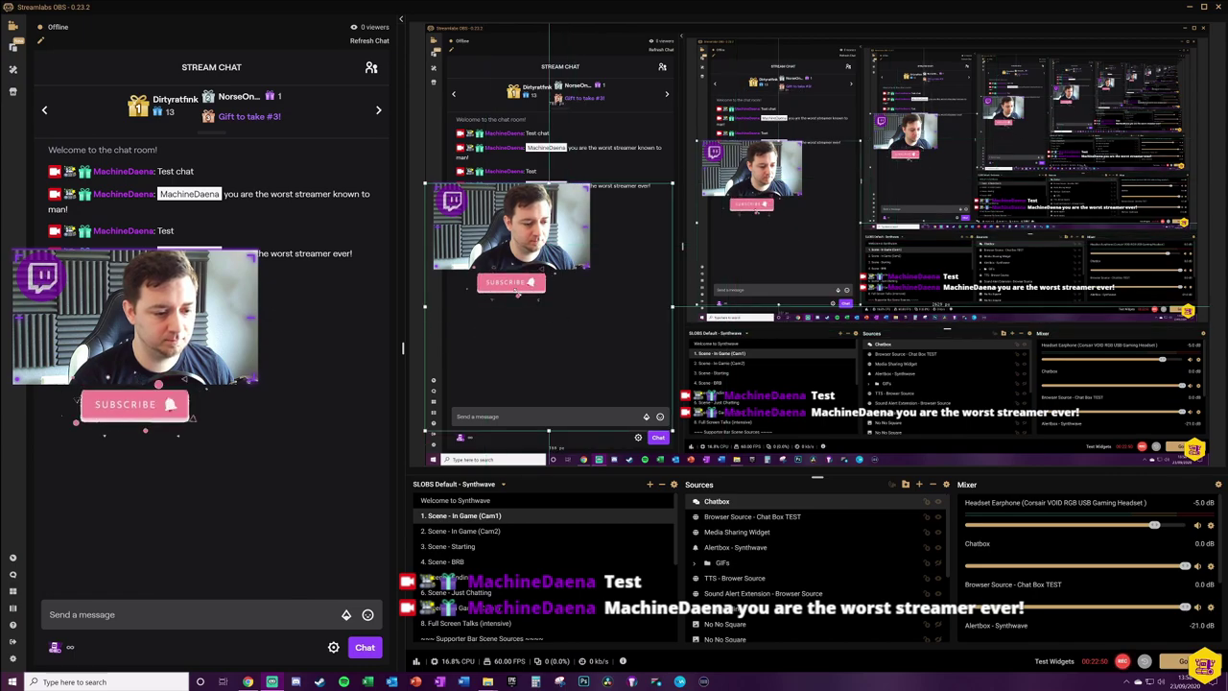
click(192, 614)
text(T)
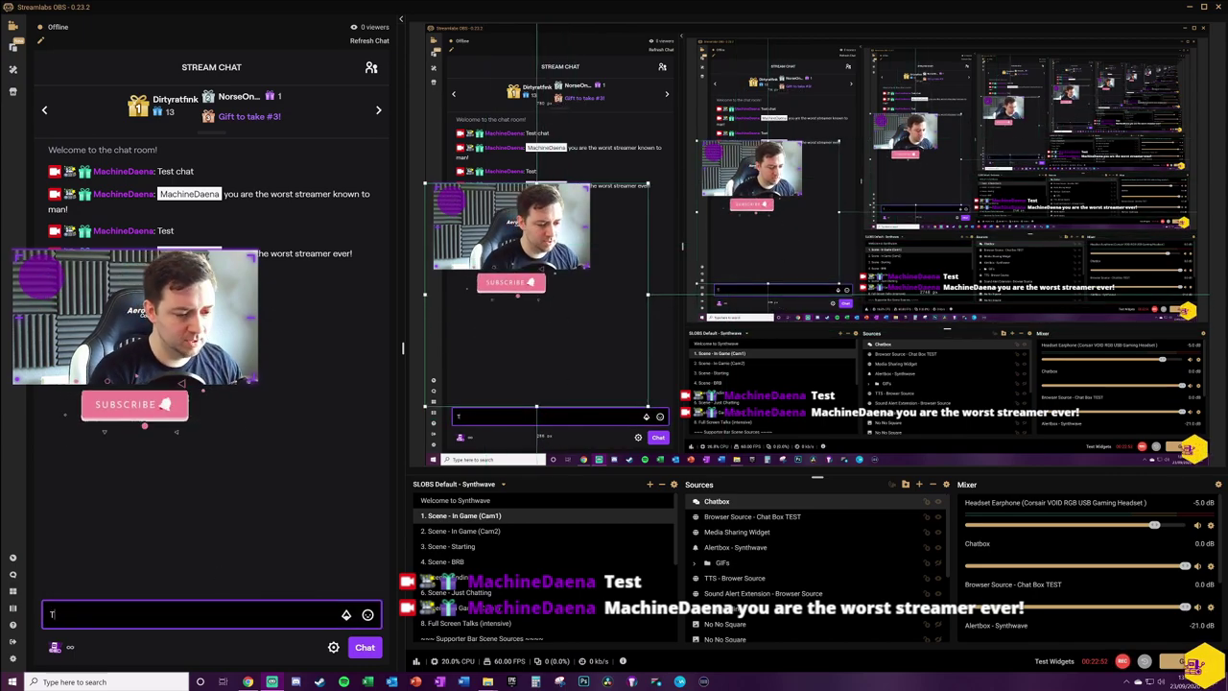
text(est text)
key(Return)
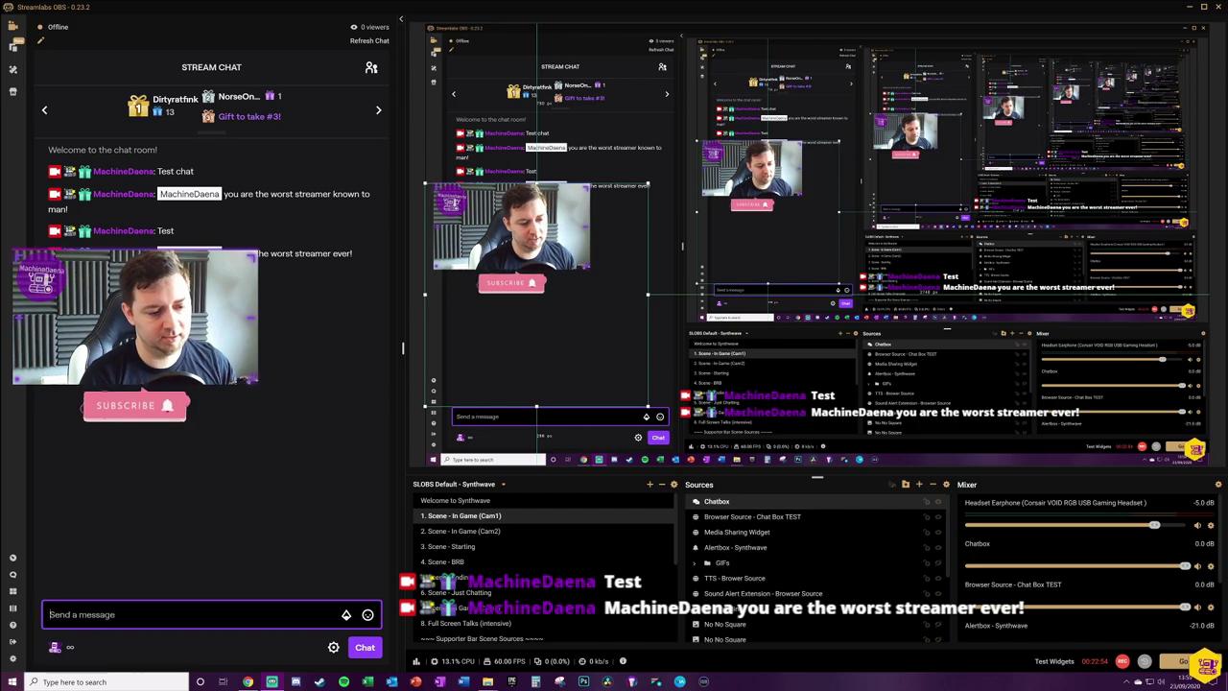
text(MachineDaena I absolutely)
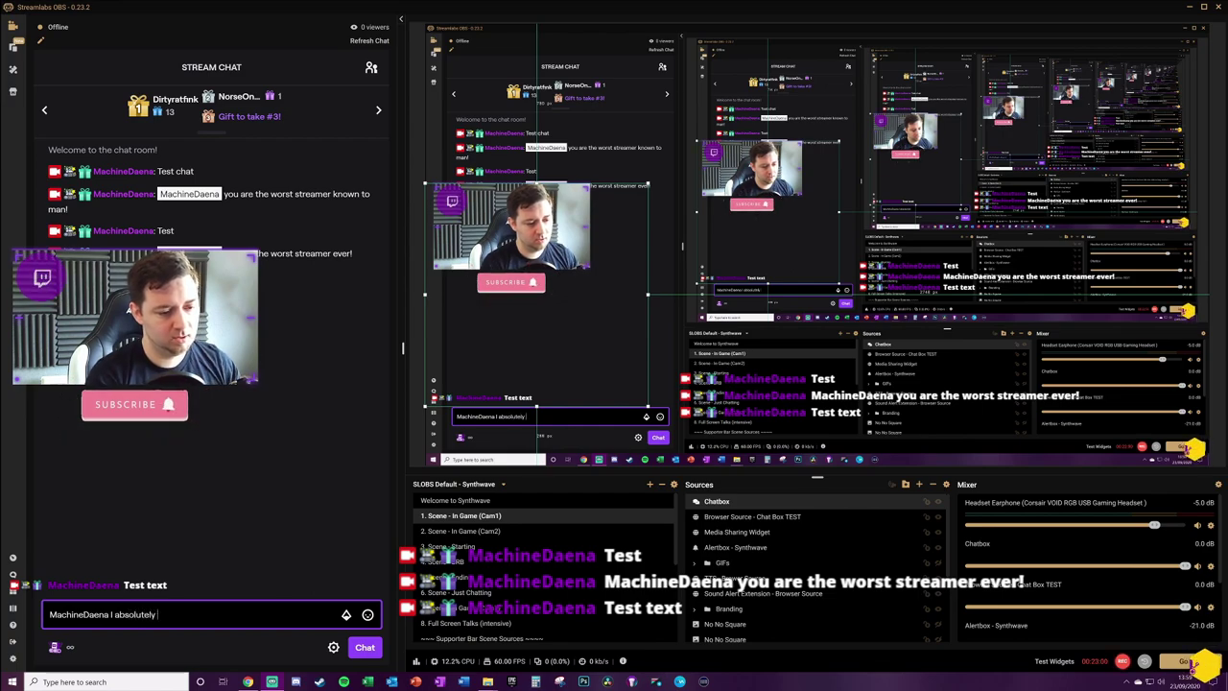
text( LOVE your)
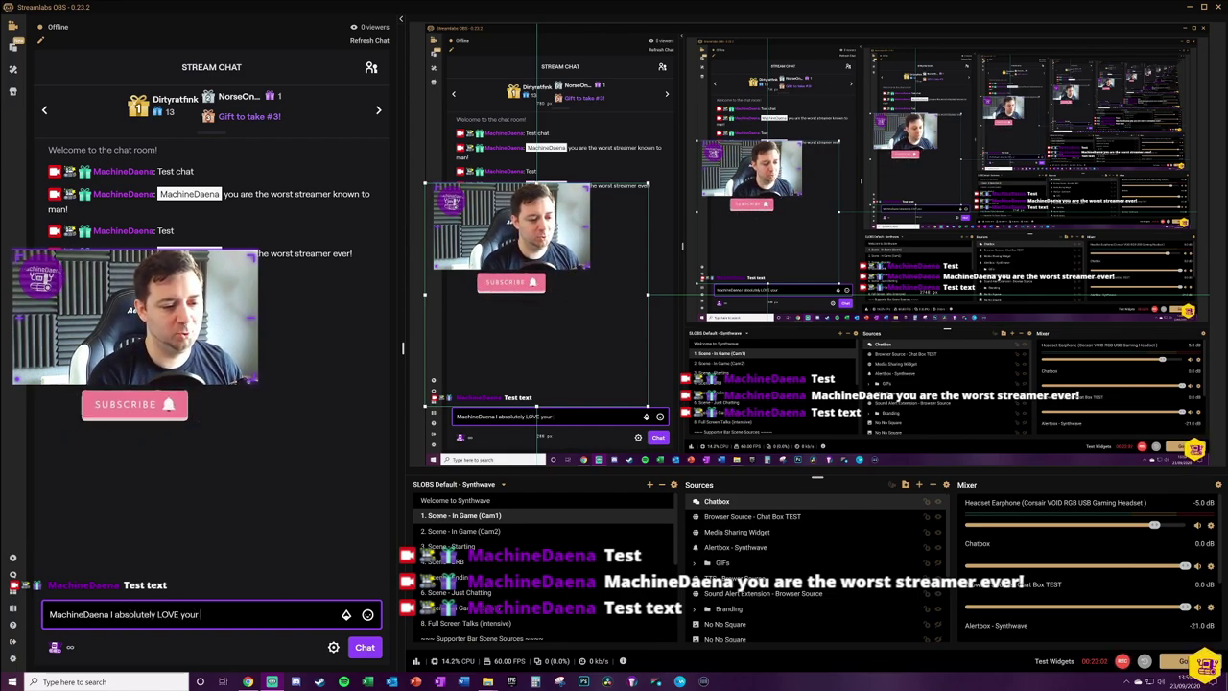
text( tutorials!)
key(Return)
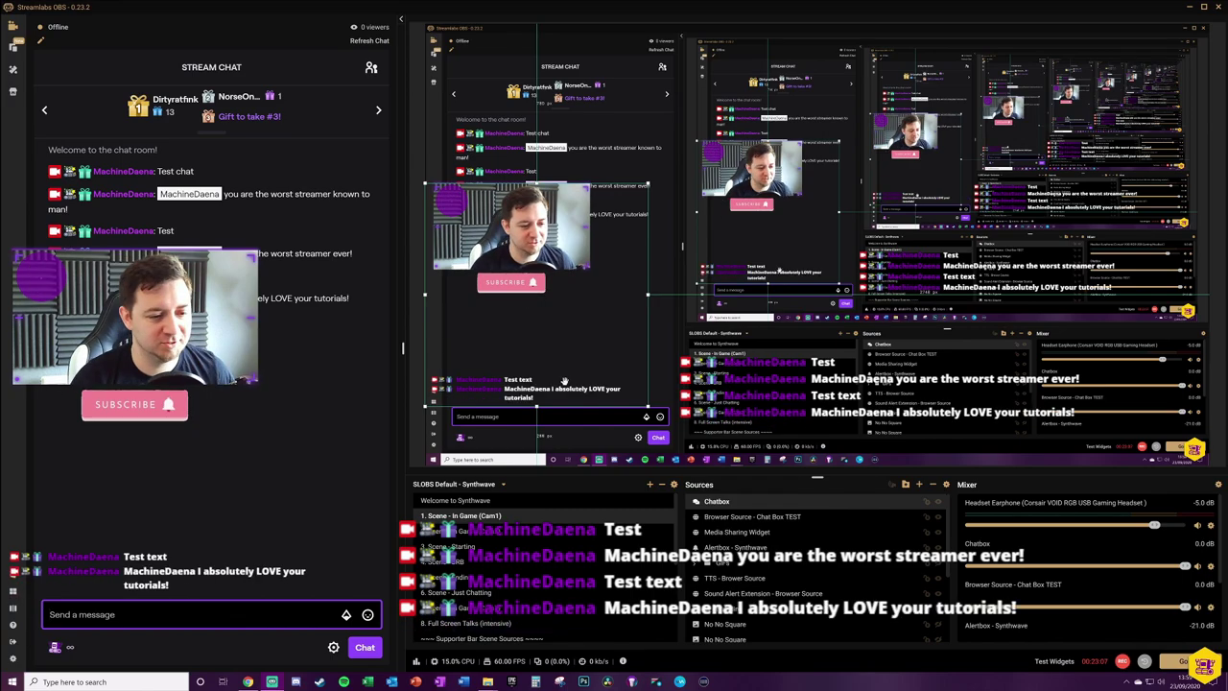
click(494, 451)
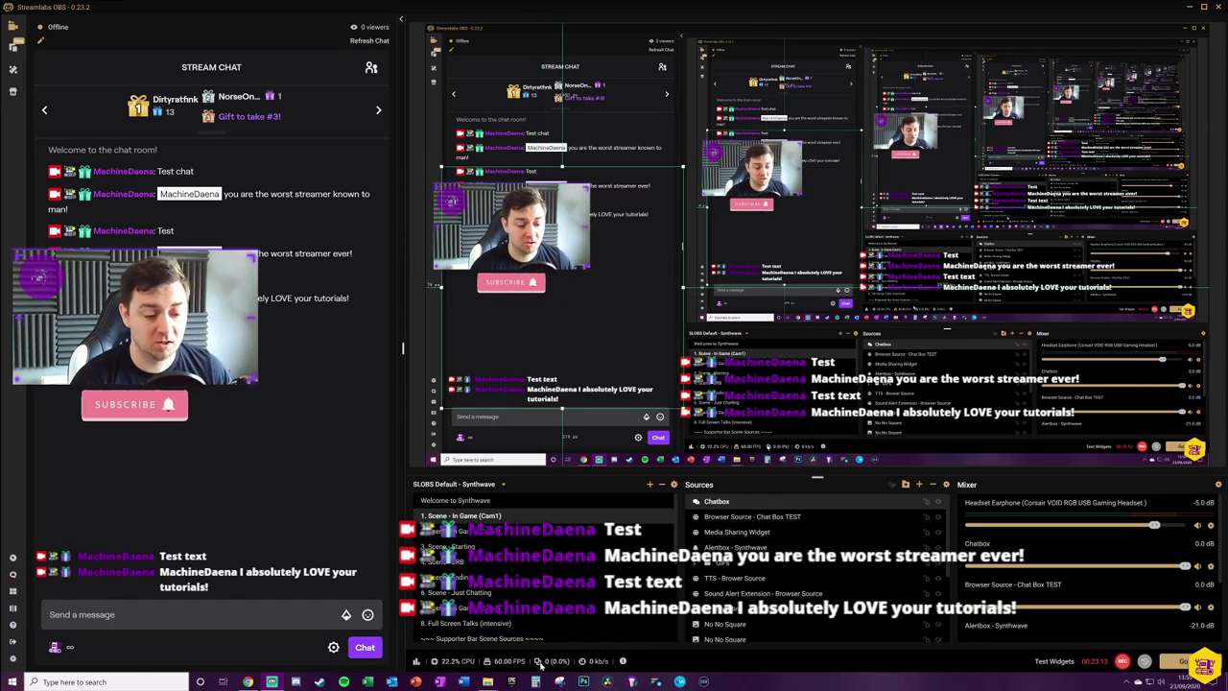
Switch back to the Streamlabs Chat Box dashboard page in Chrome
click(247, 682)
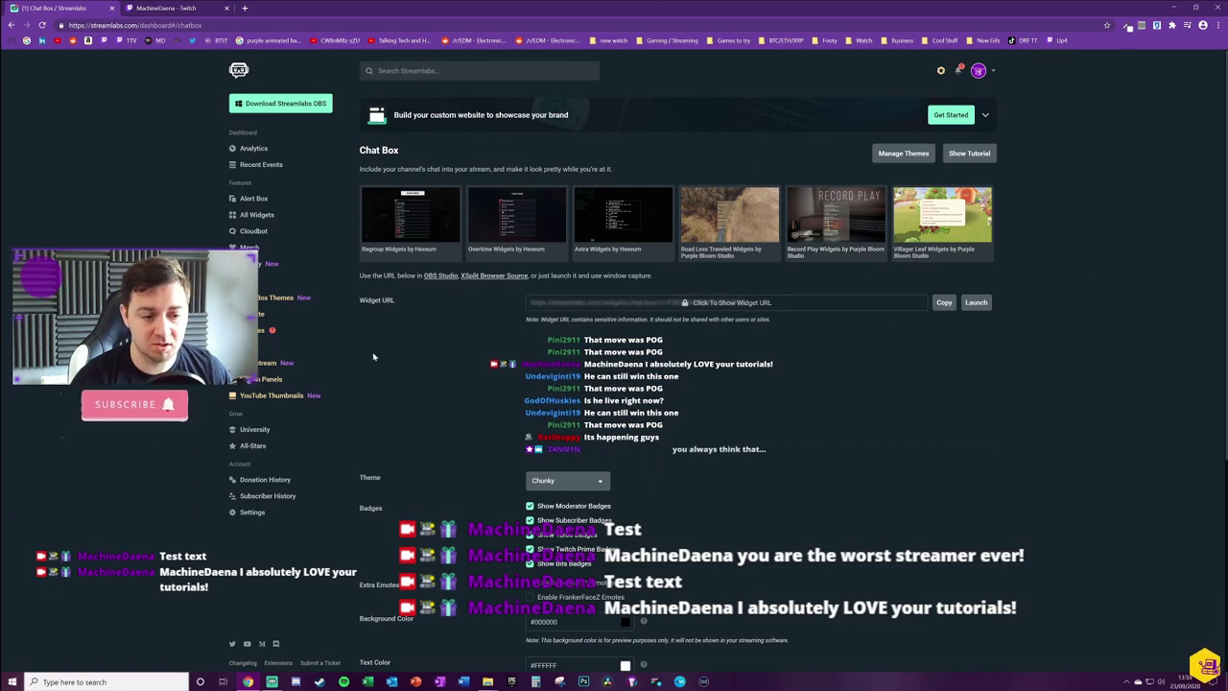